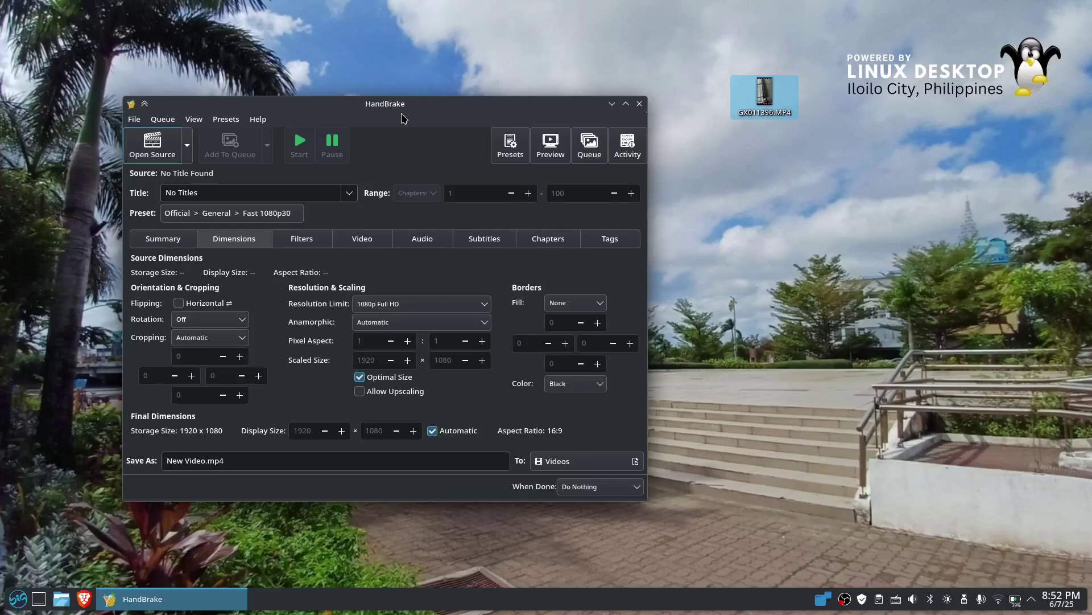
Check HandBrake's About information, including the System and Credits pages, and close the dialog
{"action": "left_click", "coordinate": [264, 126]}
{"action": "left_click", "coordinate": [279, 152]}
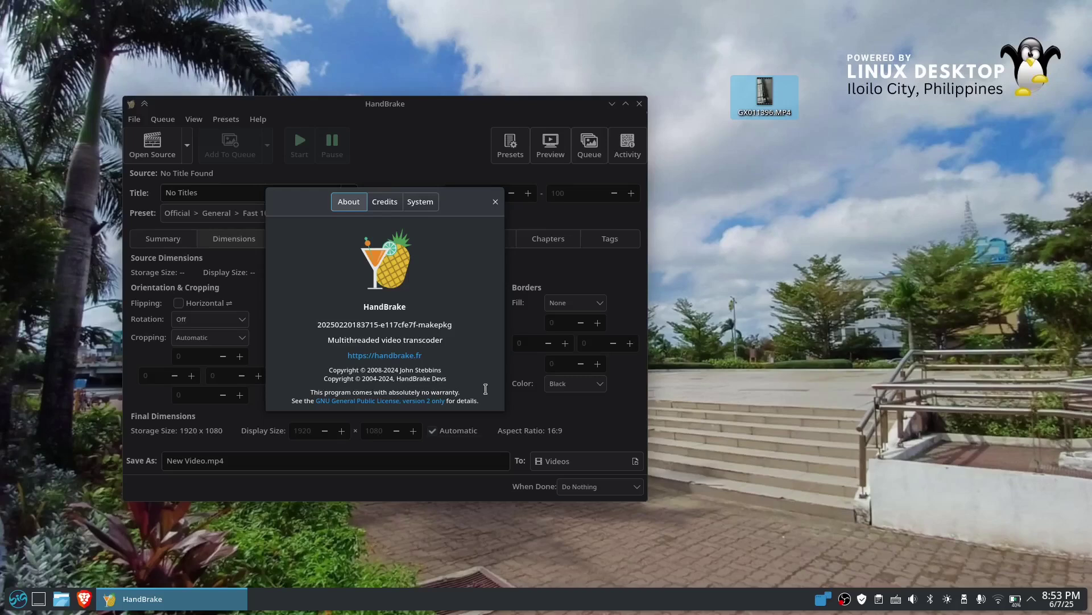
{"action": "left_click", "coordinate": [421, 202]}
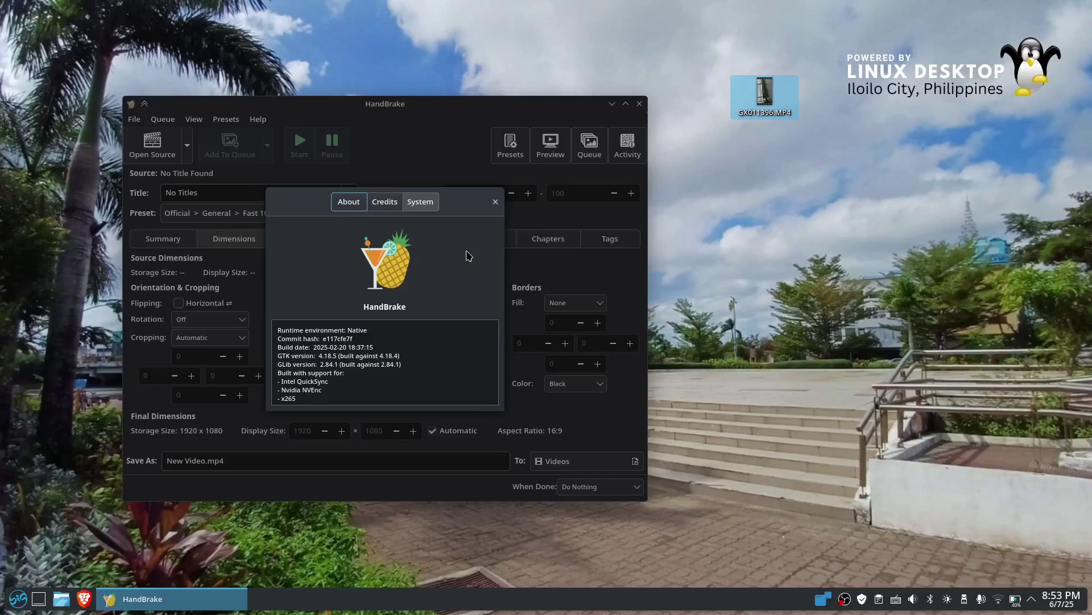
{"action": "left_click", "coordinate": [379, 205]}
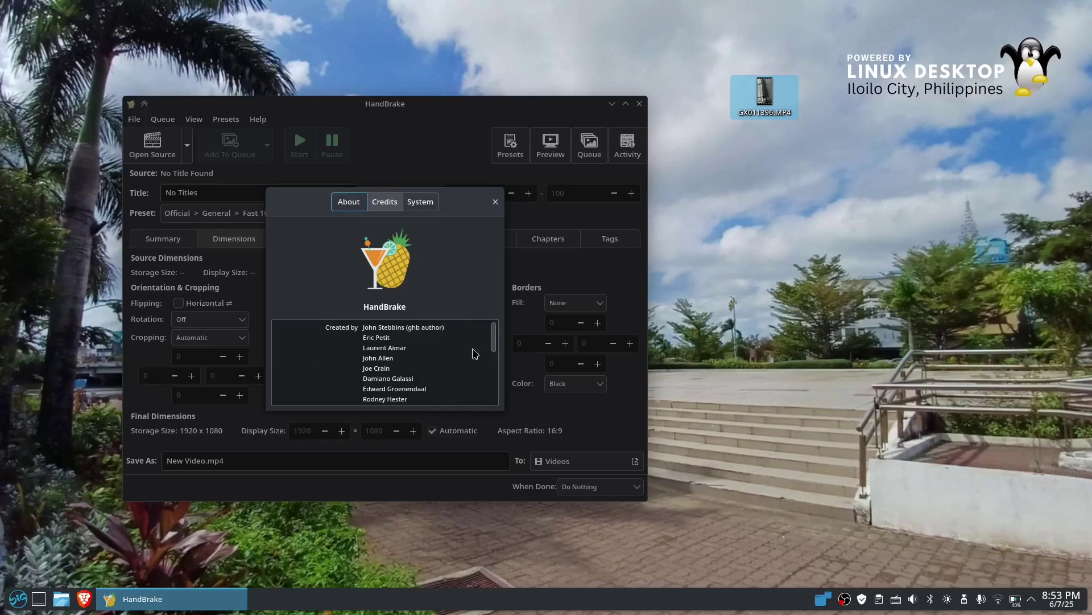
{"action": "left_click_drag", "start_coordinate": [494, 347], "coordinate": [504, 312]}
{"action": "left_click", "coordinate": [353, 208]}
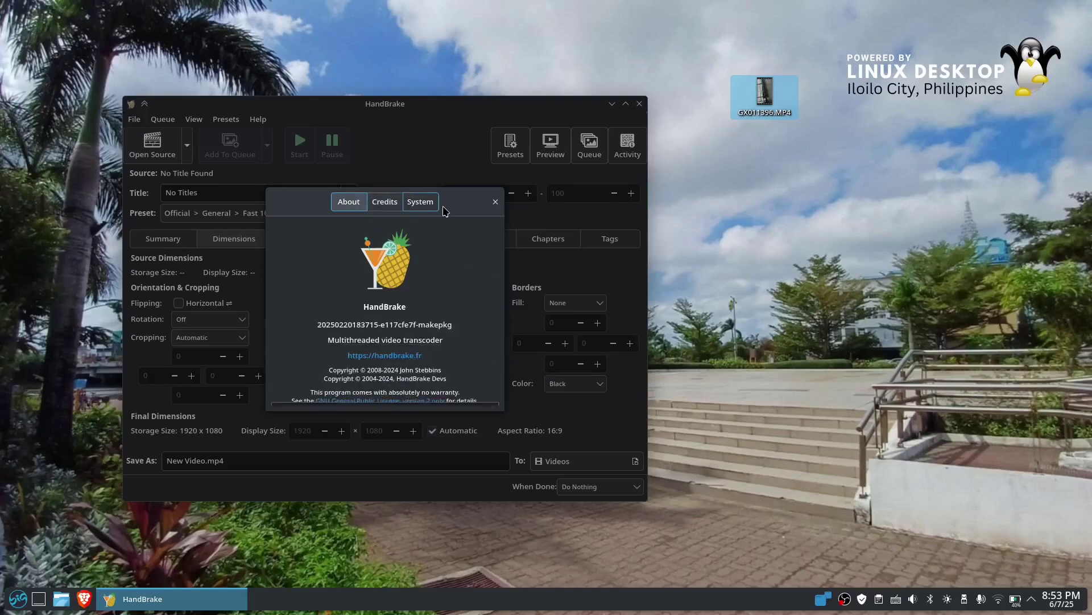
{"action": "left_click", "coordinate": [495, 202]}
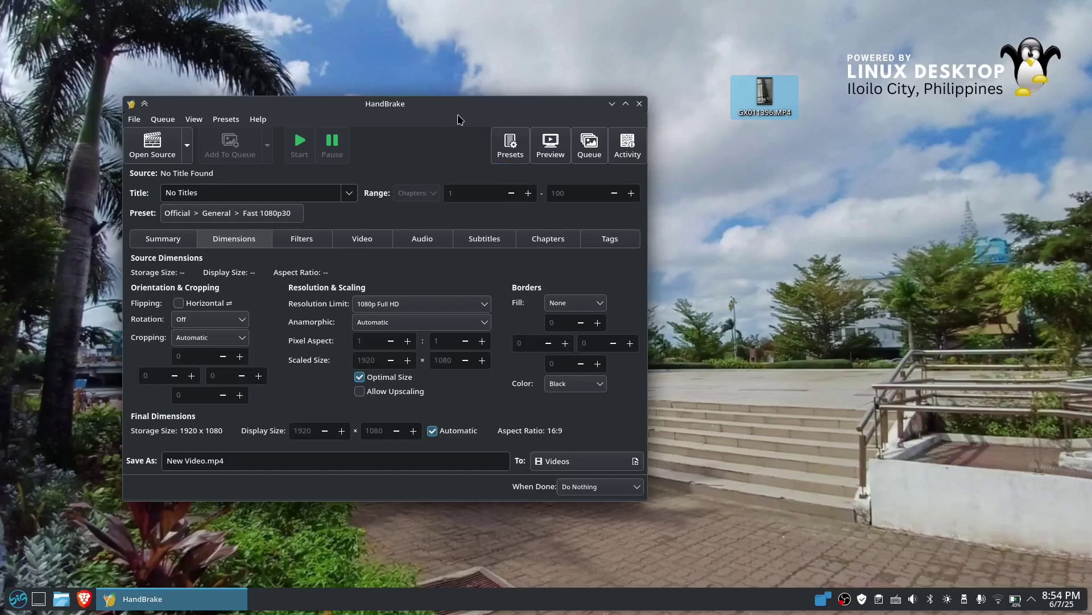
Move the HandBrake window aside, open Big Store and browse the Multimedia category's video editors and compressors
{"action": "left_click_drag", "start_coordinate": [515, 108], "coordinate": [763, 149]}
{"action": "left_click", "coordinate": [21, 596]}
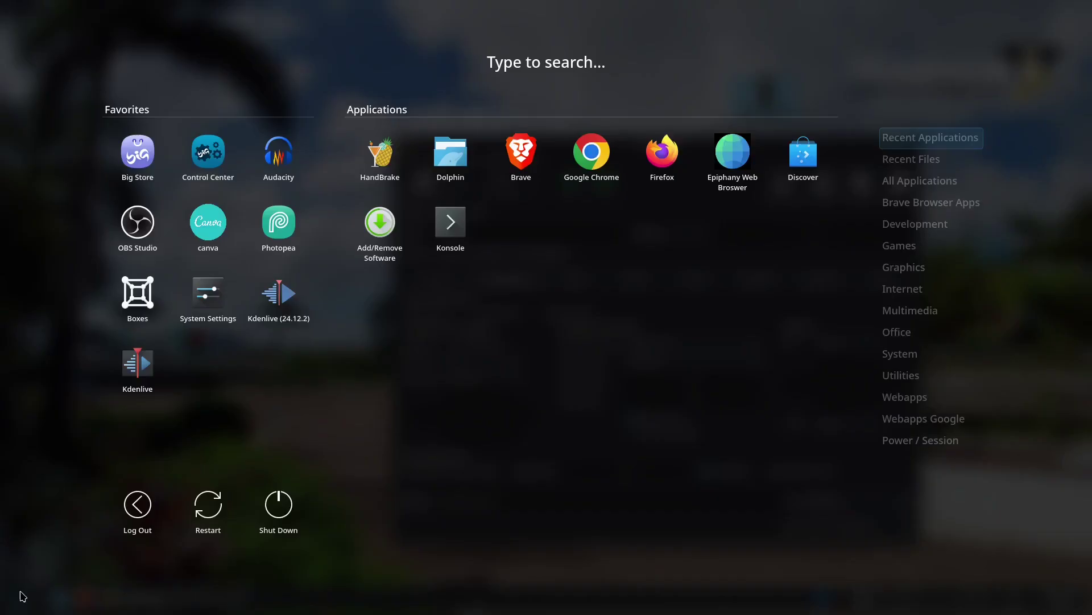
{"action": "left_click", "coordinate": [138, 156]}
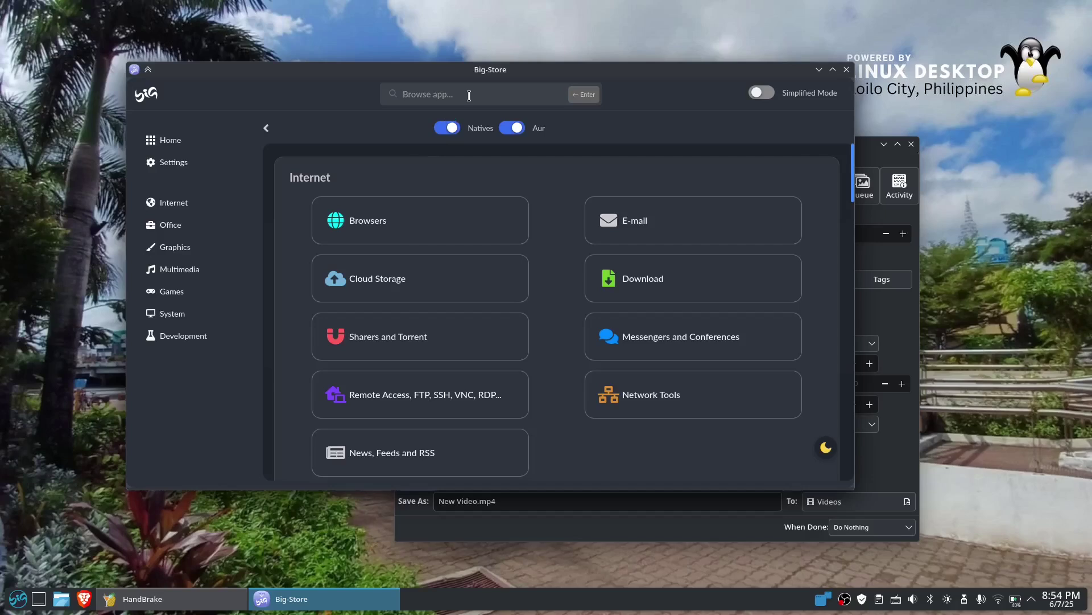
{"action": "left_click", "coordinate": [201, 275]}
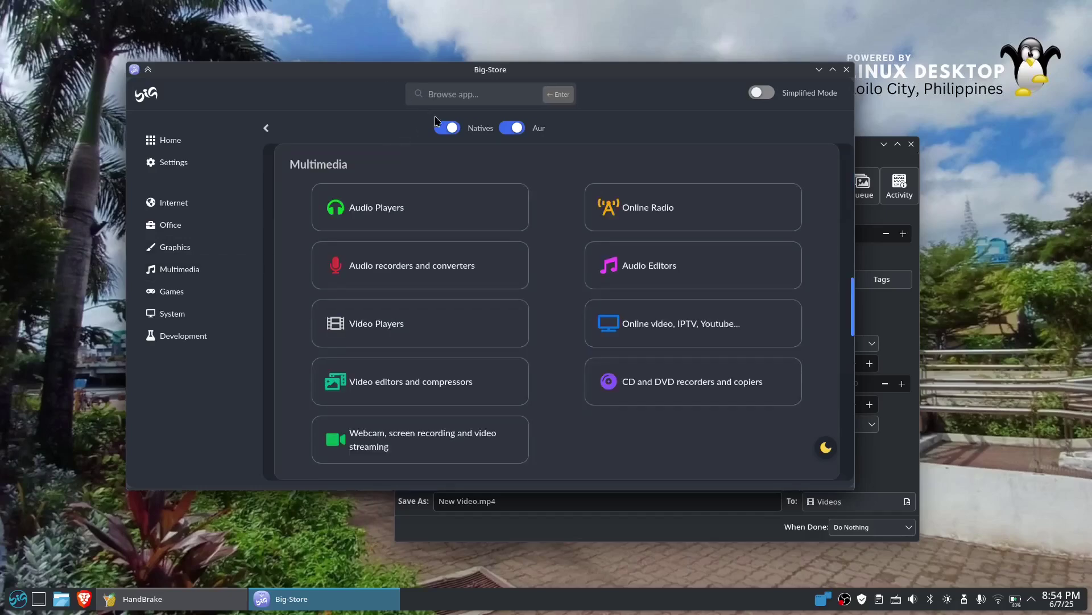
{"action": "left_click", "coordinate": [484, 388]}
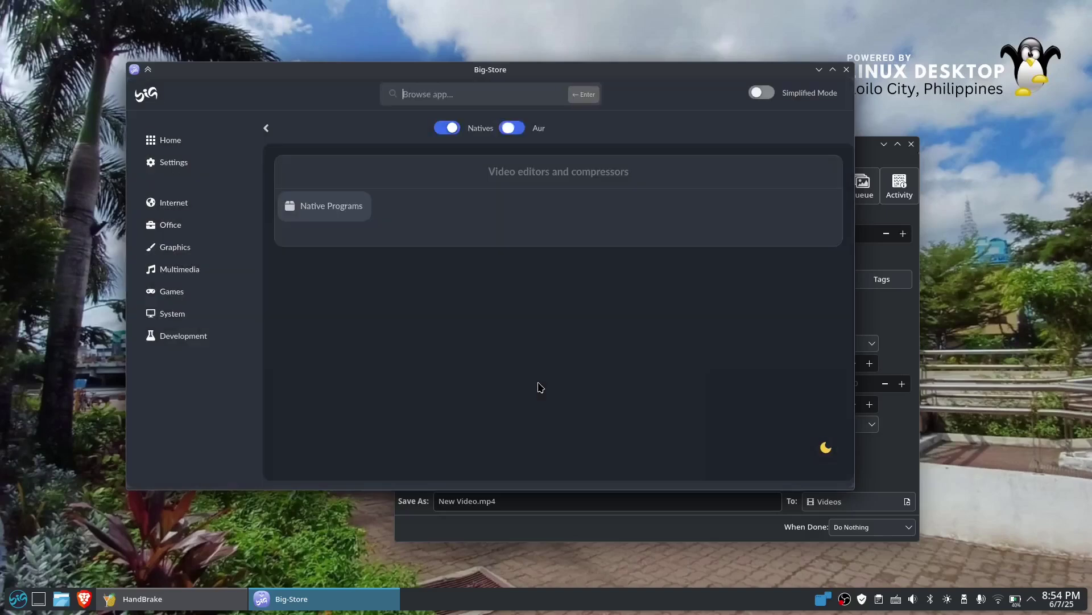
{"action": "mouse_move", "coordinate": [540, 259]}
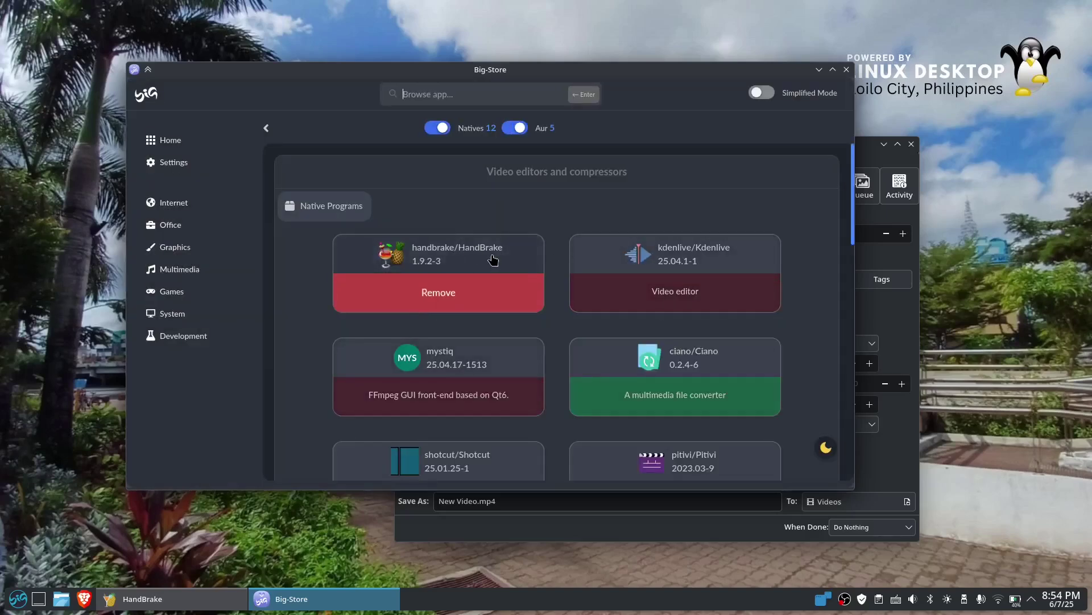
Return to the store's home page and search for handbrake, checking the native packages offered
{"action": "left_click", "coordinate": [173, 142]}
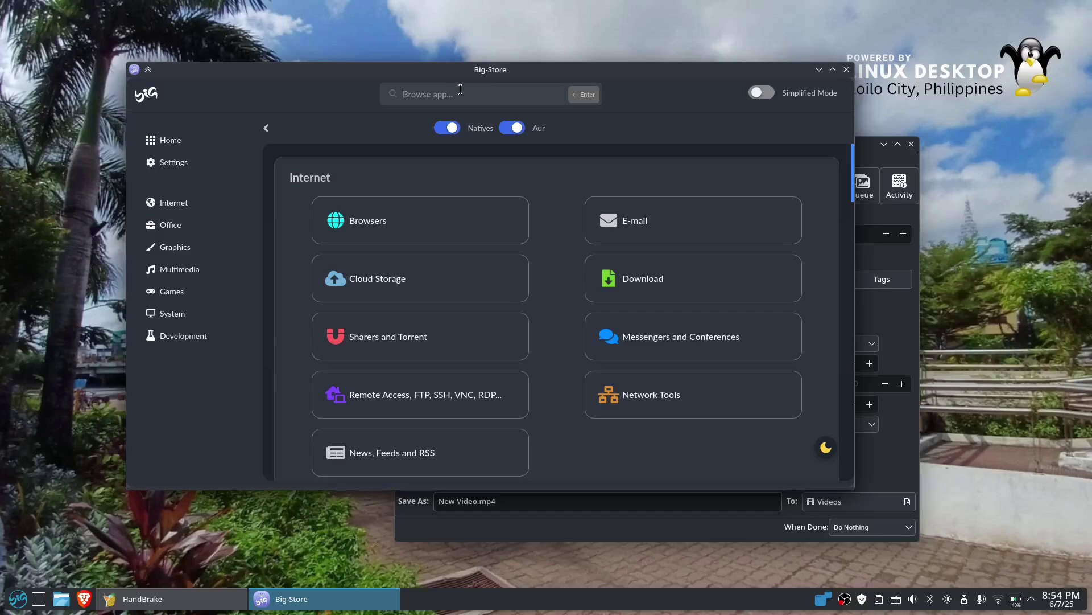
{"action": "type", "text": "hand"}
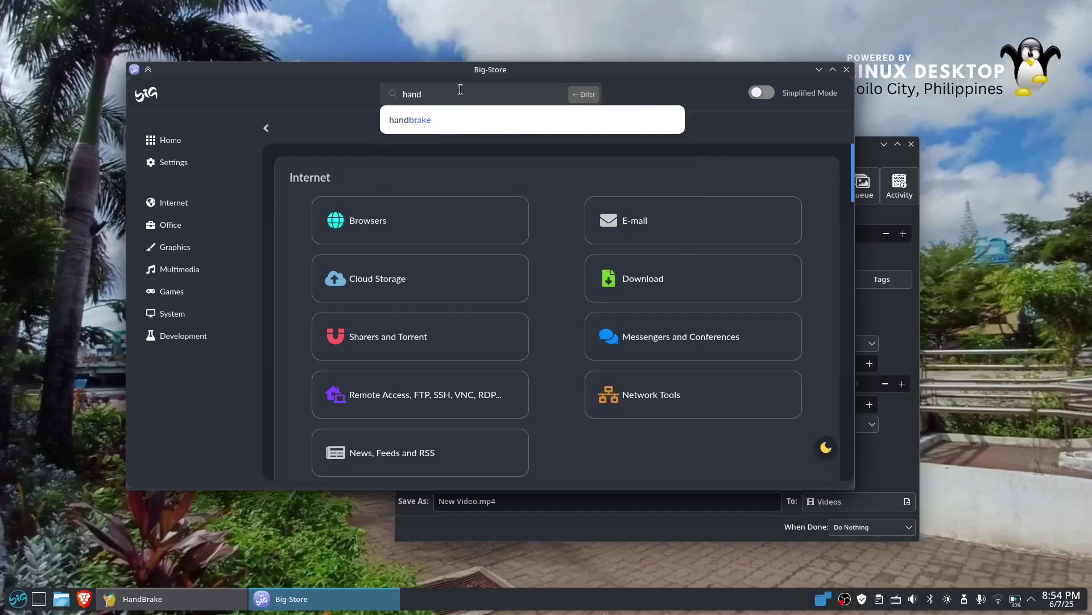
{"action": "left_click", "coordinate": [442, 118]}
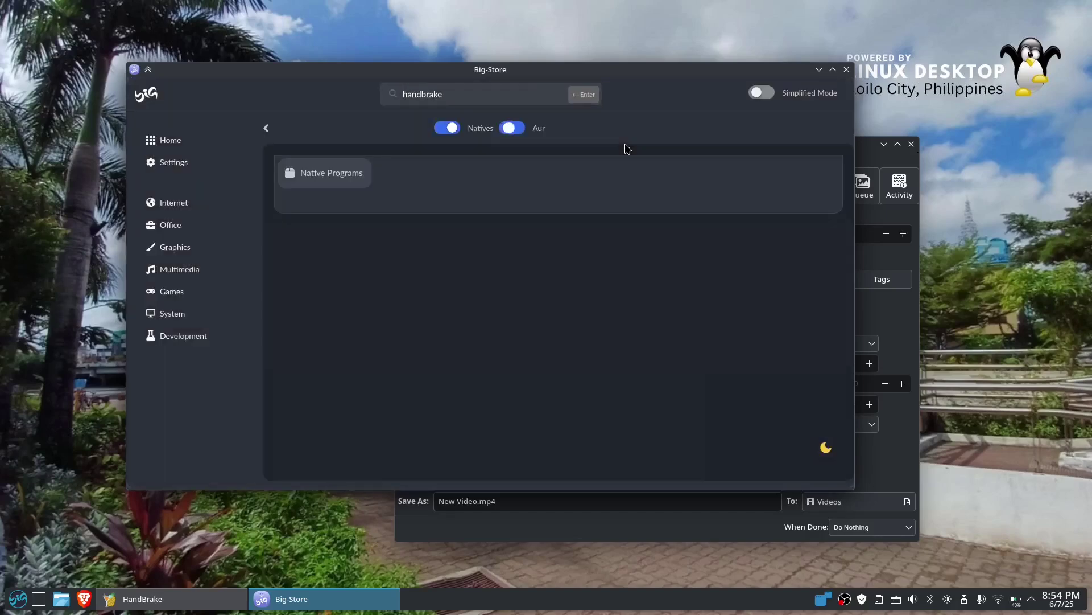
{"action": "mouse_move", "coordinate": [515, 220]}
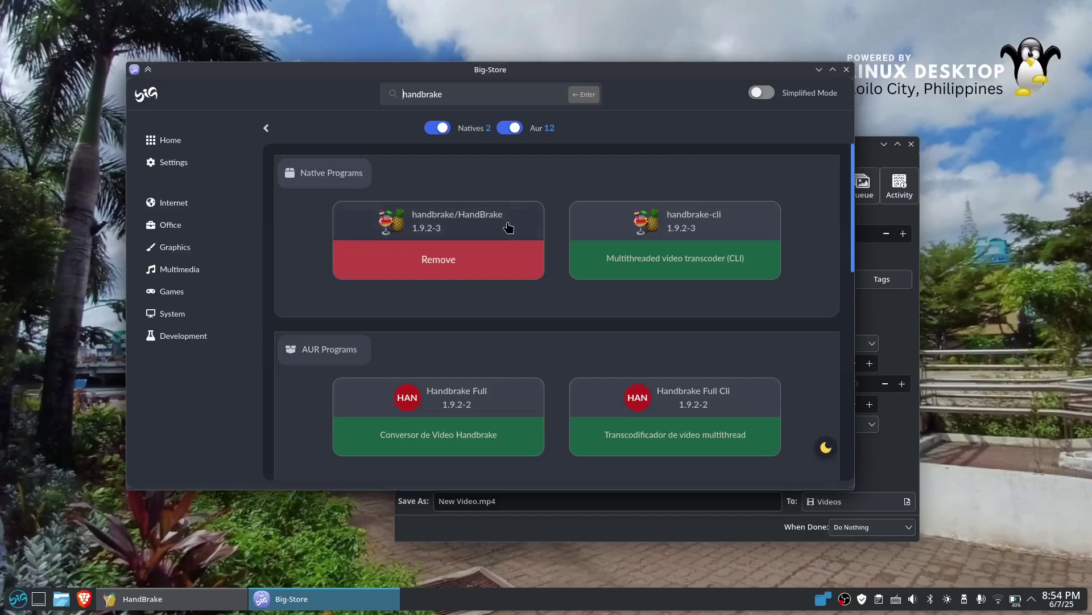
{"action": "mouse_move", "coordinate": [740, 236]}
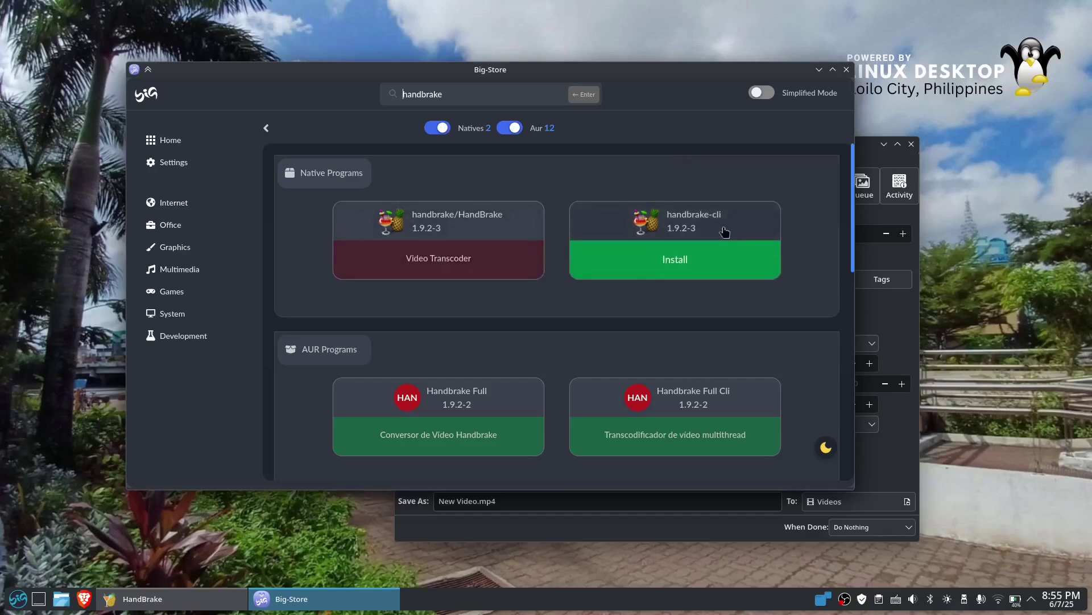
Open the native HandBrake package's page, review its screenshots, description and package details, and close the store
{"action": "left_click", "coordinate": [502, 221]}
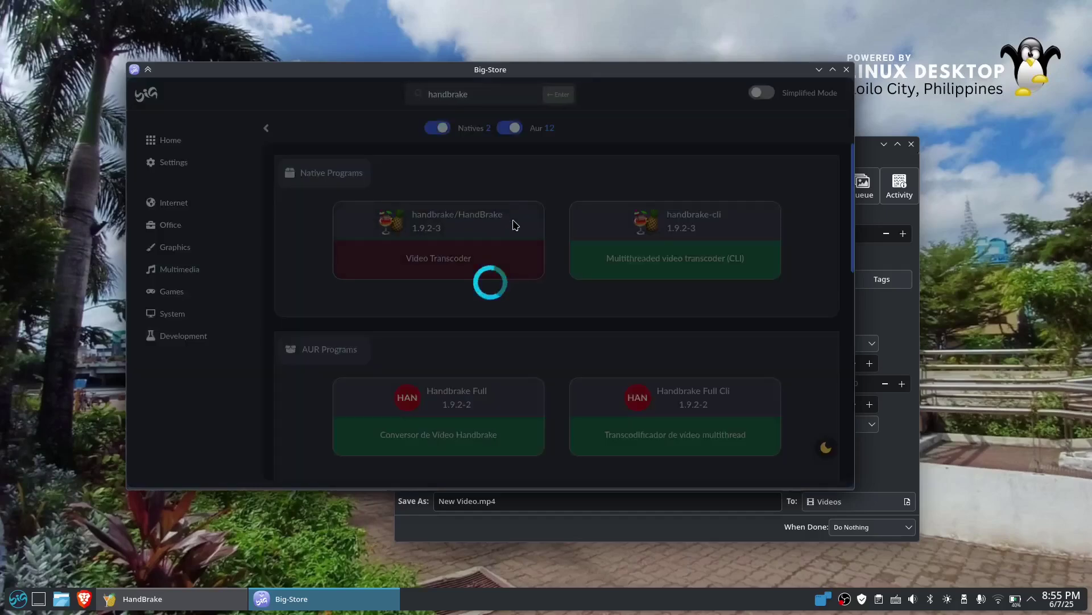
{"action": "scroll", "coordinate": [783, 276], "scroll_direction": "down", "scroll_amount": 3}
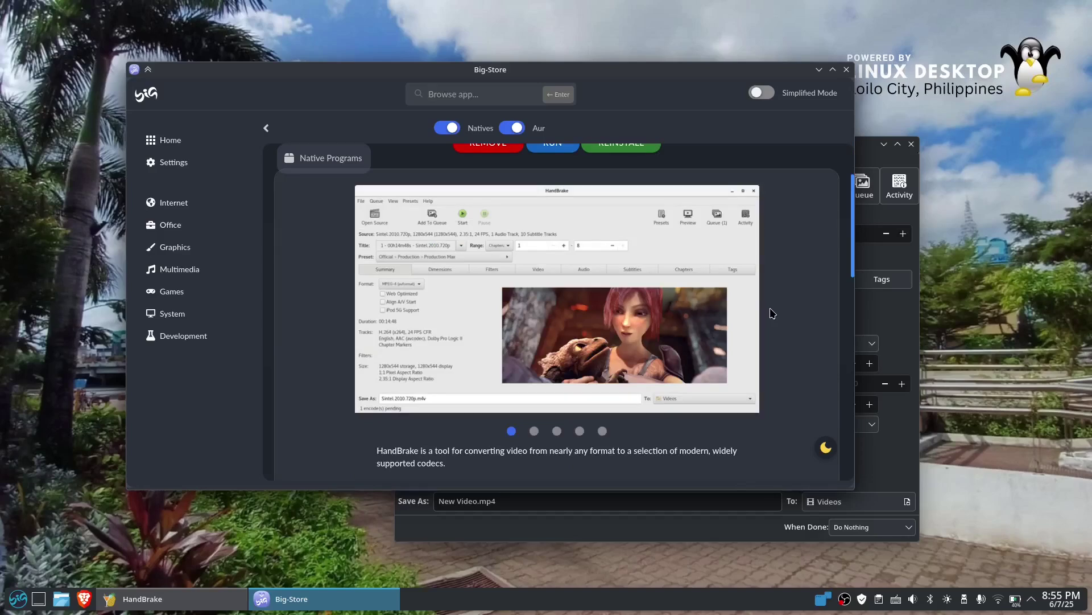
{"action": "scroll", "coordinate": [773, 313], "scroll_direction": "down", "scroll_amount": 6}
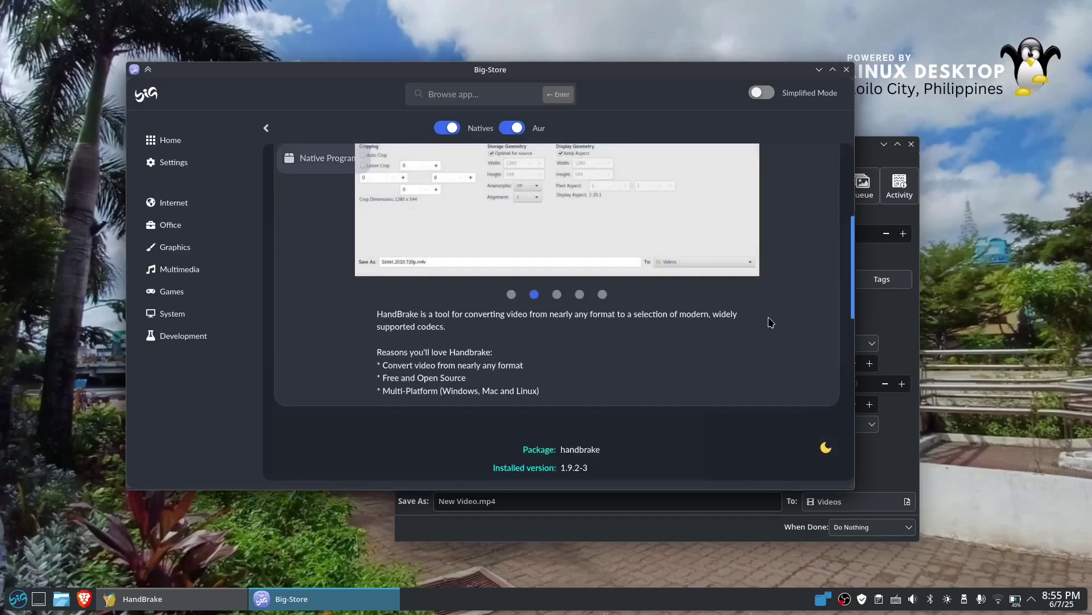
{"action": "scroll", "coordinate": [768, 306], "scroll_direction": "down", "scroll_amount": 5}
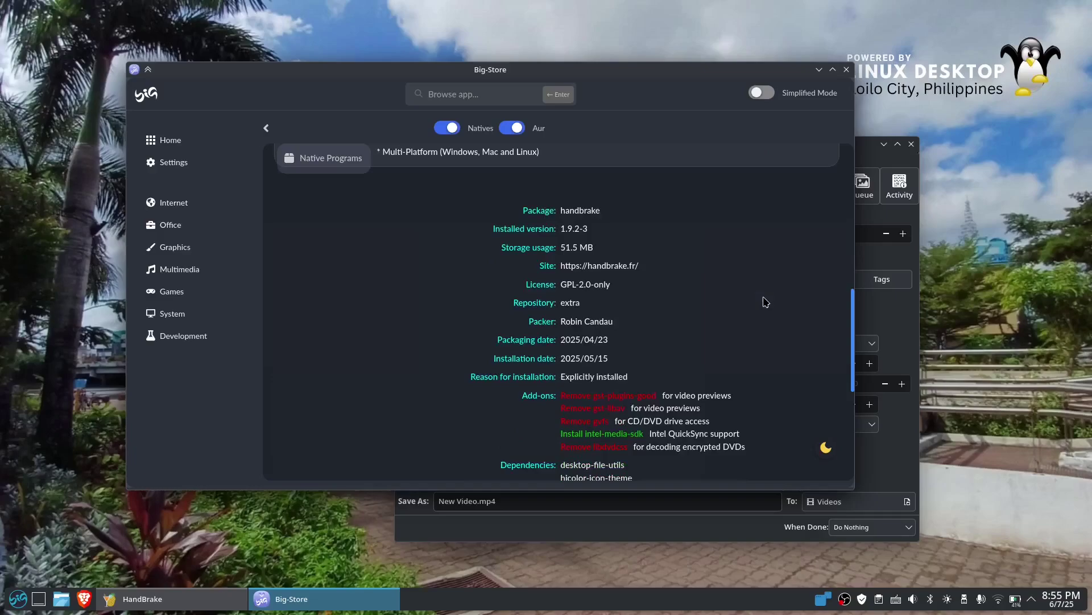
{"action": "scroll", "coordinate": [766, 302], "scroll_direction": "down", "scroll_amount": 1}
{"action": "scroll", "coordinate": [762, 297], "scroll_direction": "up", "scroll_amount": 12}
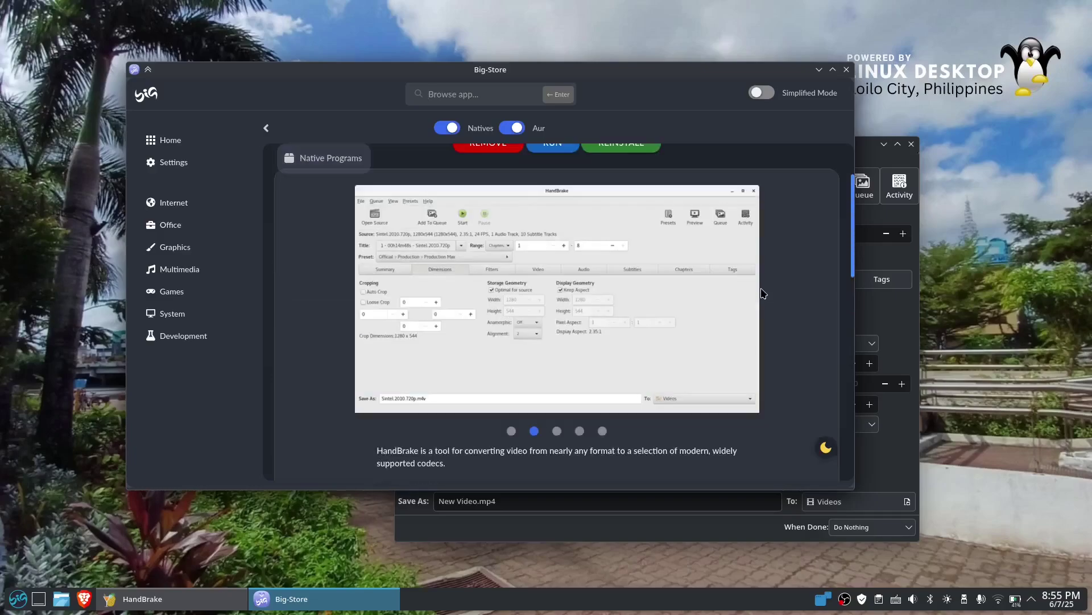
{"action": "left_click", "coordinate": [847, 70]}
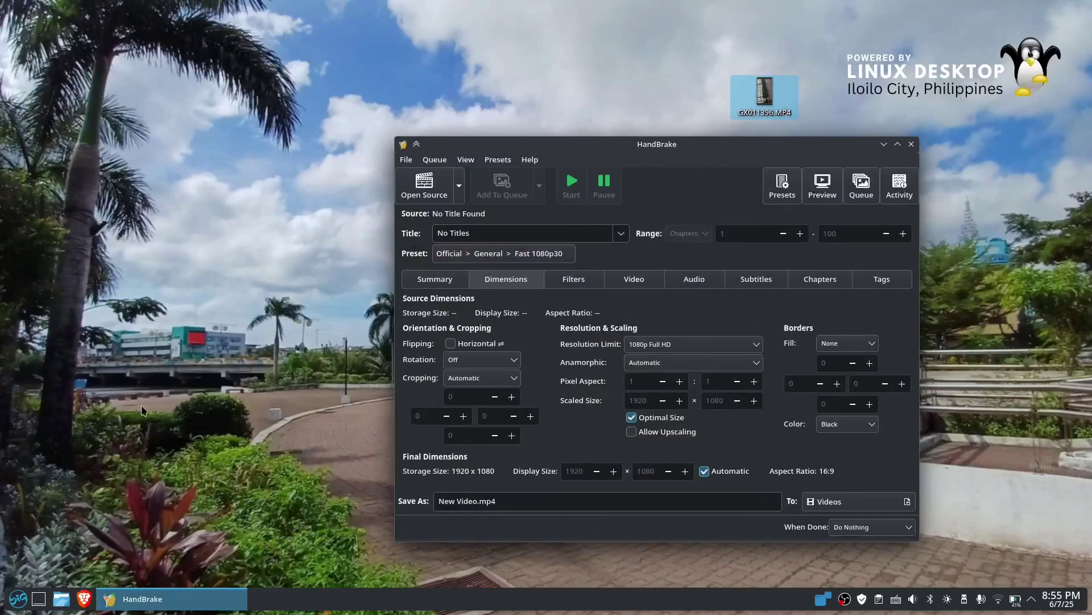
Open Discover and look through the Audio and Video Editors listed under Multimedia
{"action": "left_click", "coordinate": [17, 599]}
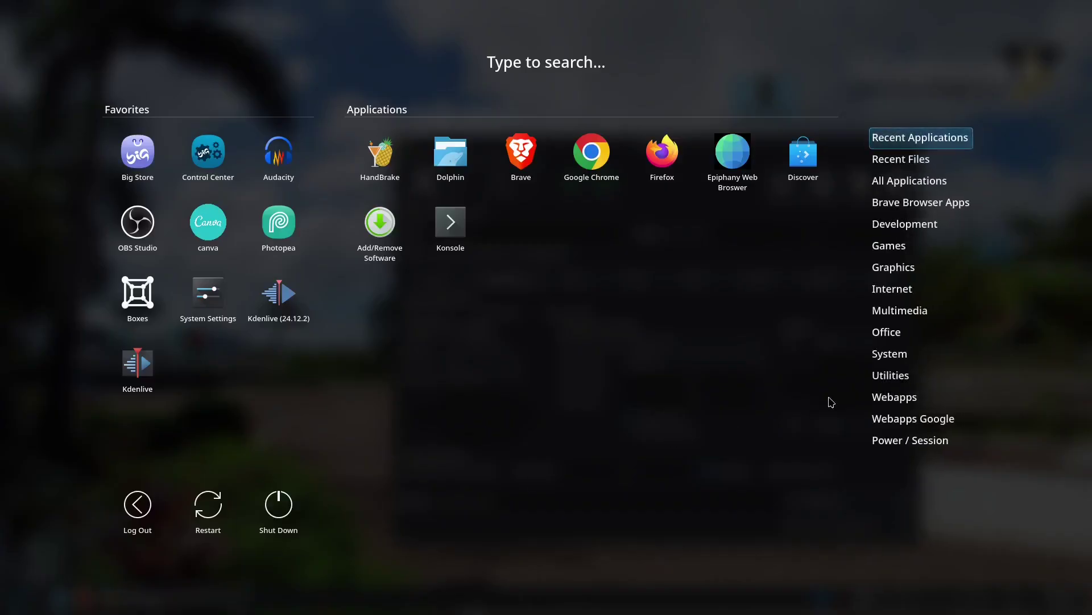
{"action": "left_click", "coordinate": [890, 375]}
{"action": "left_click", "coordinate": [521, 153]}
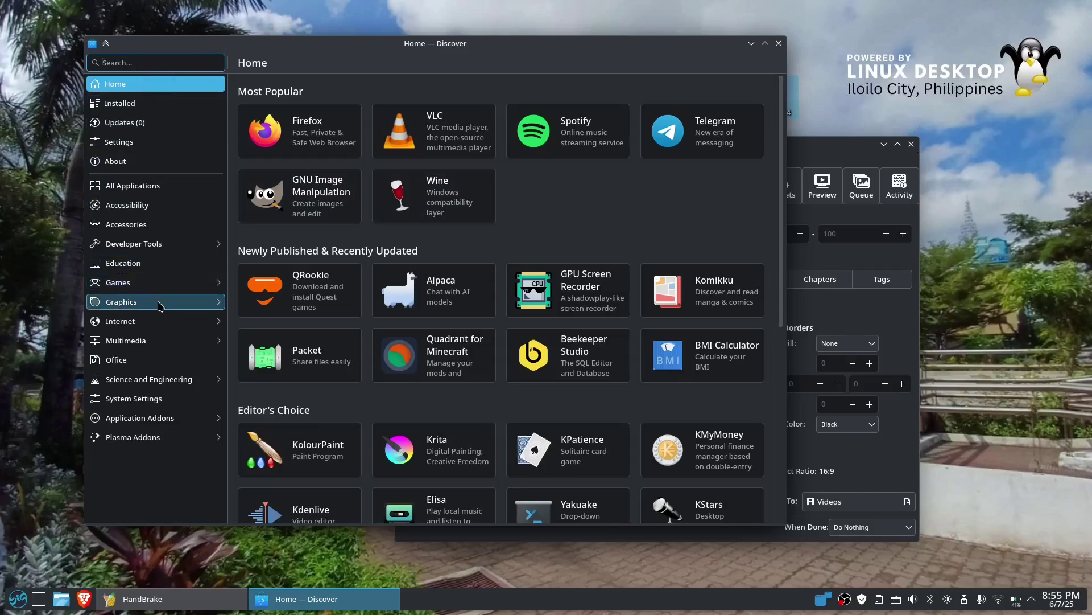
{"action": "left_click", "coordinate": [169, 345]}
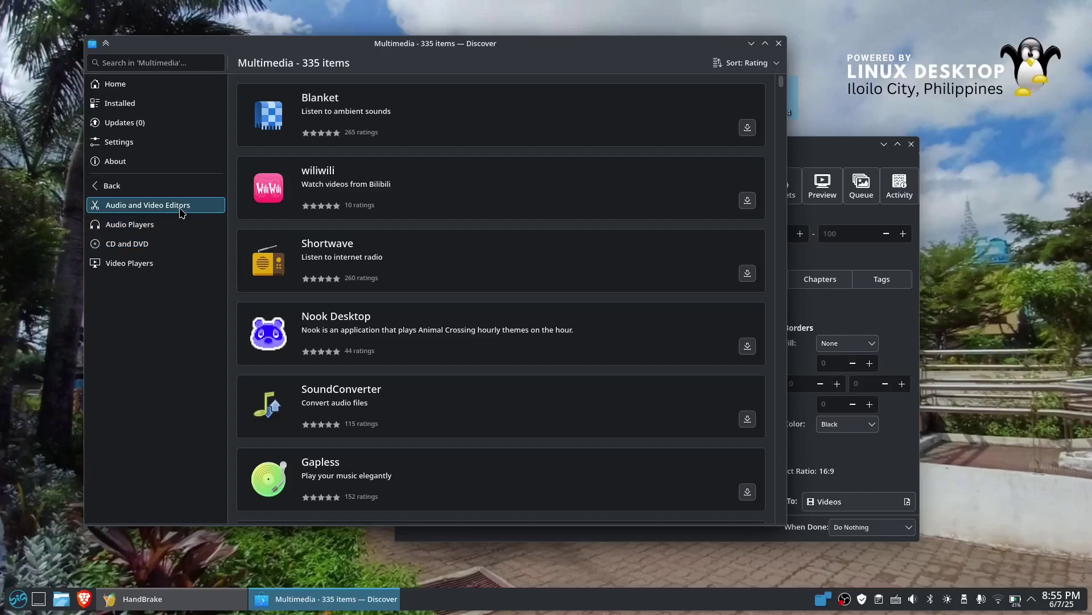
{"action": "left_click", "coordinate": [181, 209]}
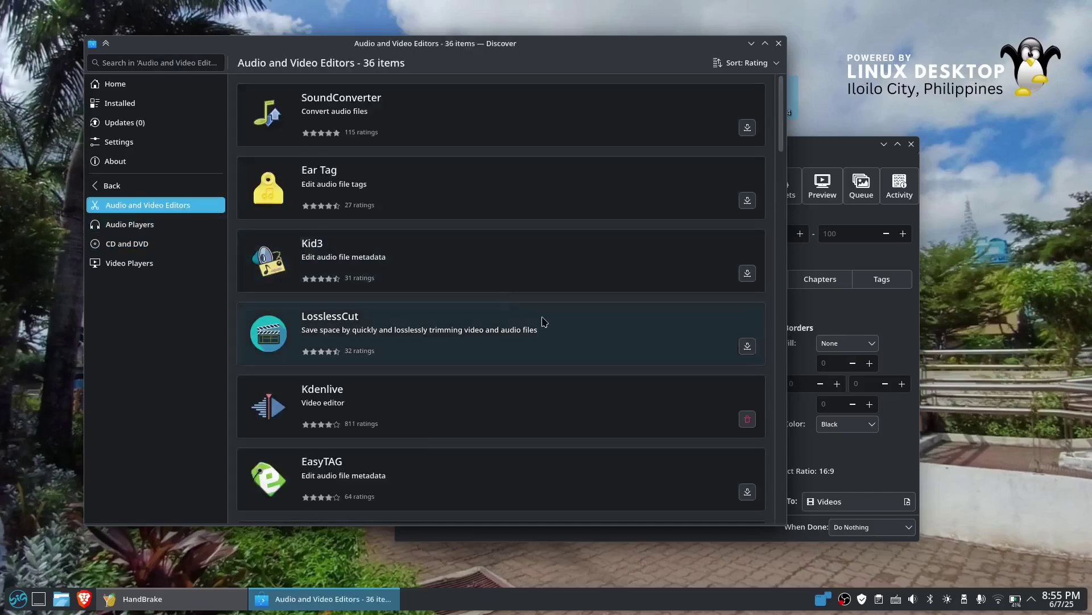
{"action": "scroll", "coordinate": [610, 312], "scroll_direction": "down", "scroll_amount": 7}
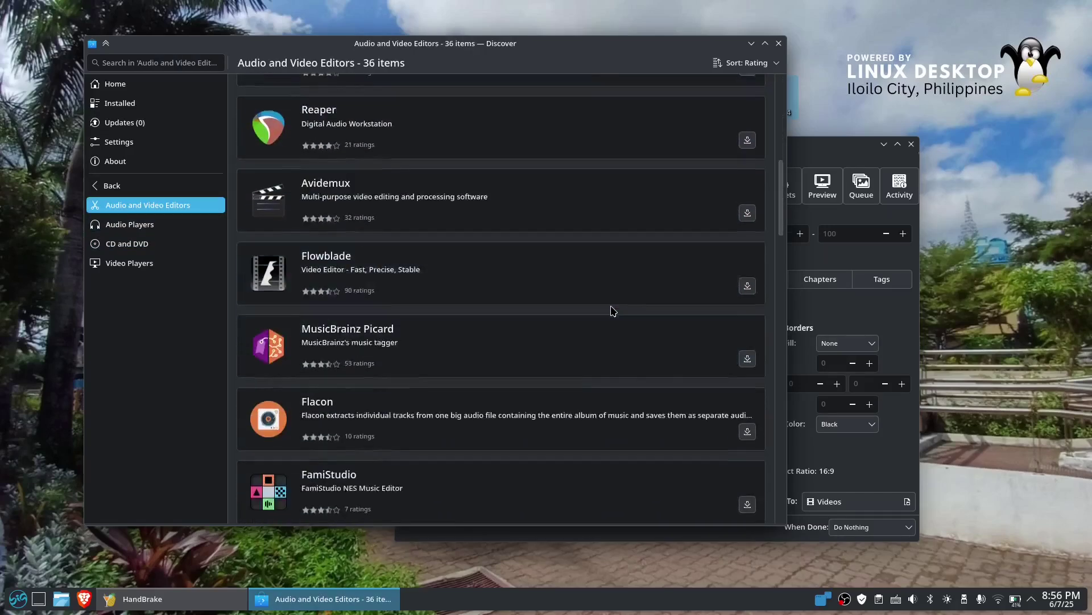
{"action": "scroll", "coordinate": [613, 311], "scroll_direction": "down", "scroll_amount": 8}
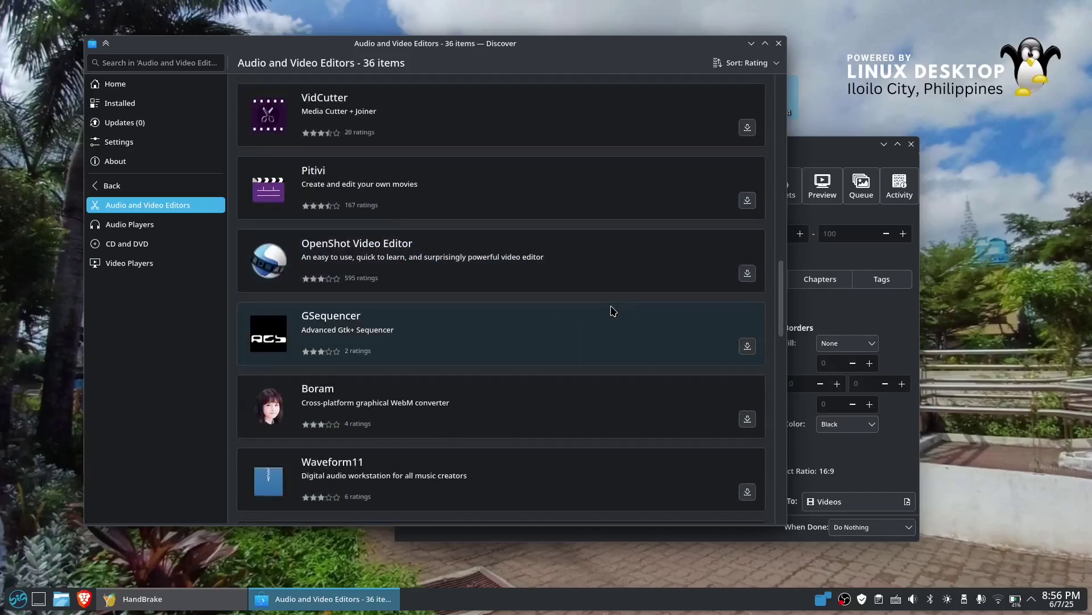
{"action": "scroll", "coordinate": [613, 311], "scroll_direction": "down", "scroll_amount": 8}
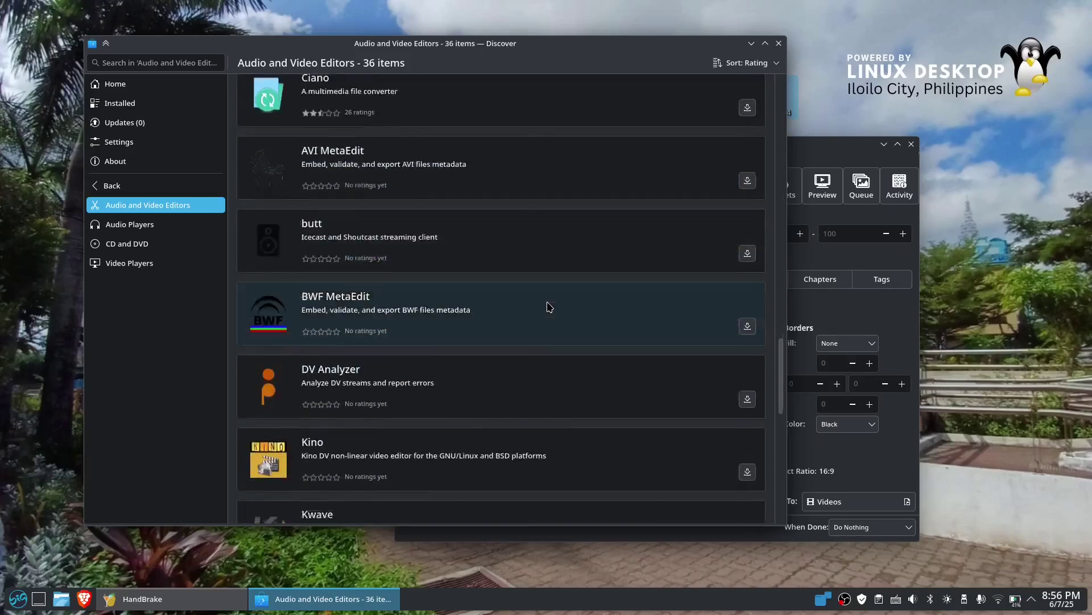
{"action": "scroll", "coordinate": [466, 285], "scroll_direction": "up", "scroll_amount": 10}
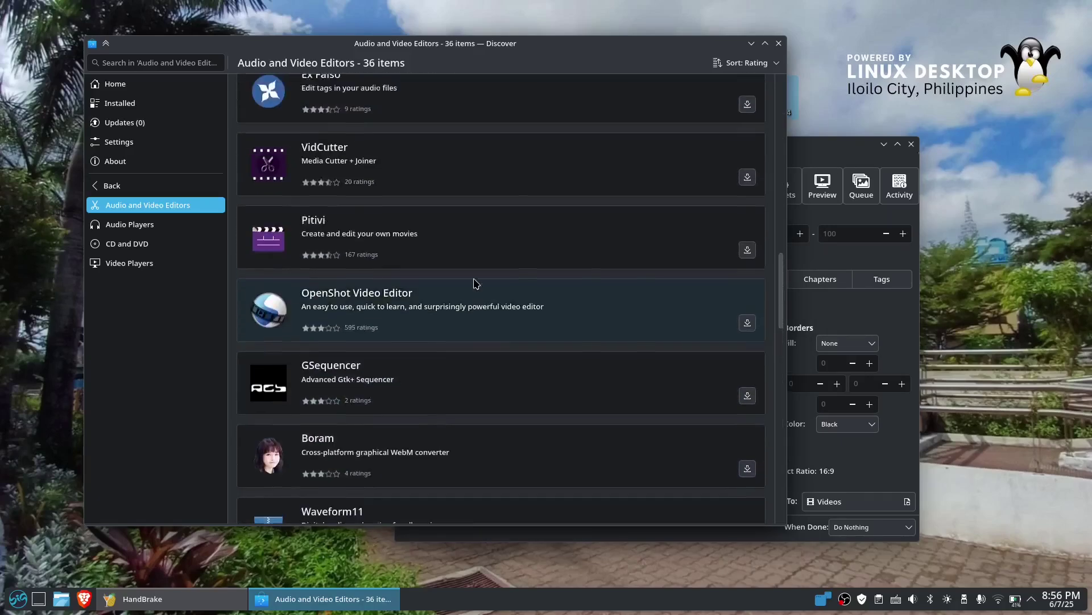
{"action": "scroll", "coordinate": [467, 268], "scroll_direction": "up", "scroll_amount": 10}
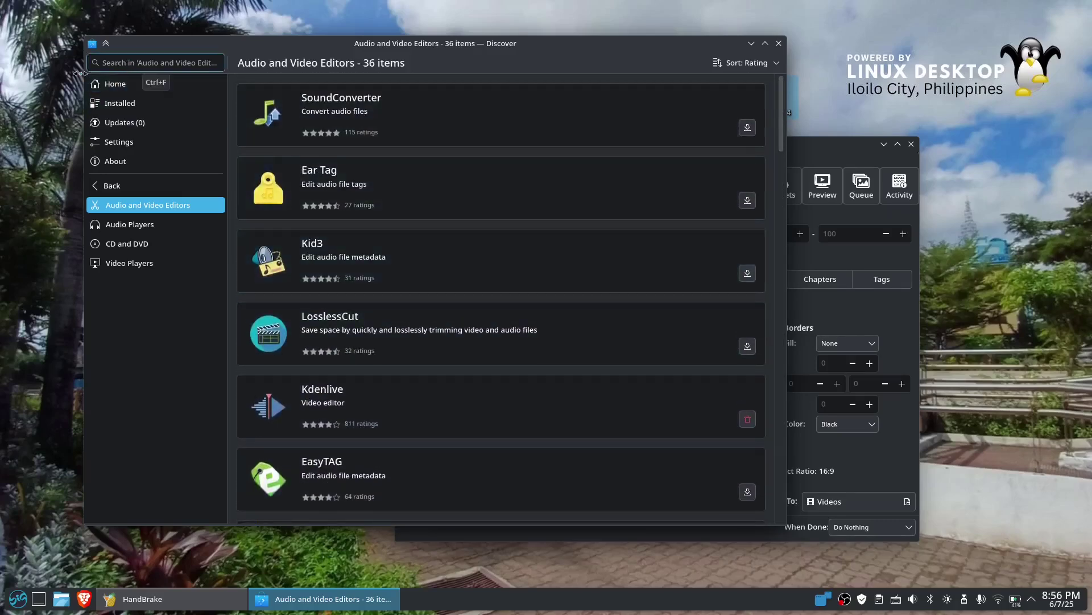
Return to Discover's home page, search for handbrake and open the HandBrake video transcoder's page
{"action": "left_click", "coordinate": [101, 86]}
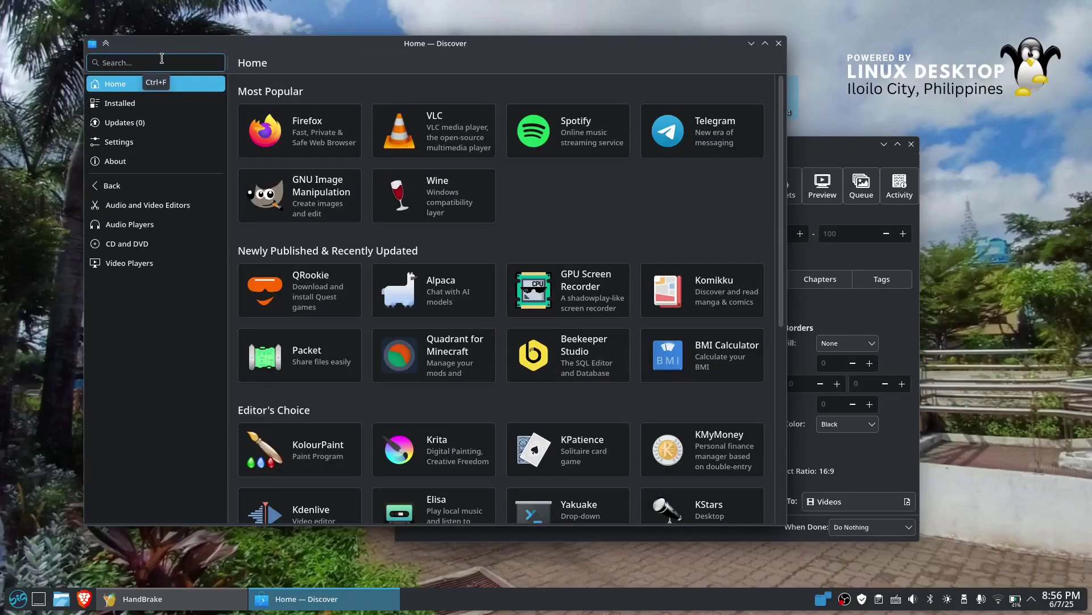
{"action": "type", "text": "handbrake"}
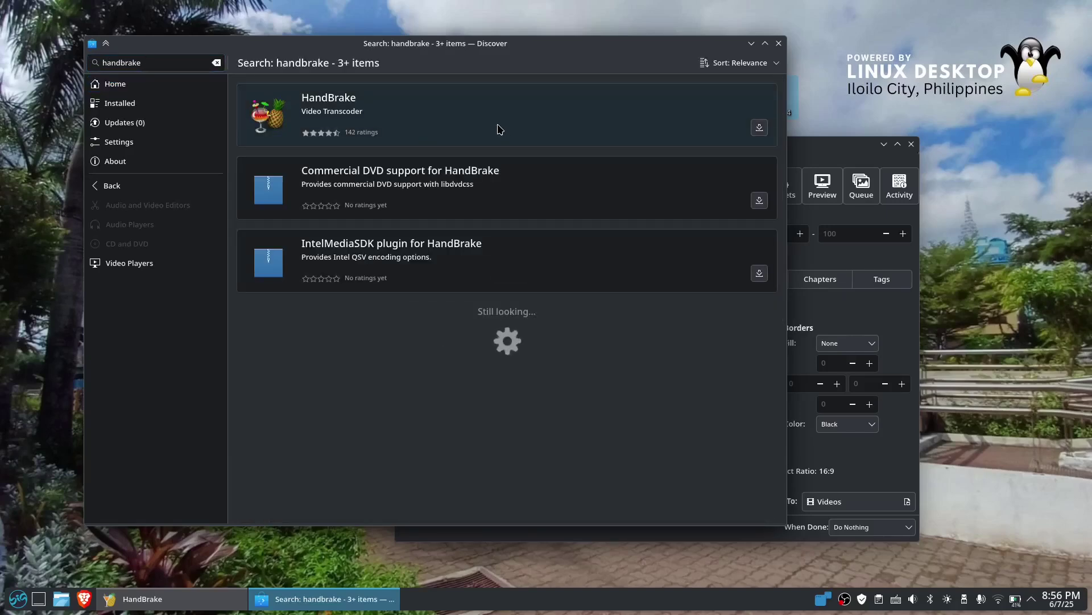
{"action": "left_click", "coordinate": [529, 132]}
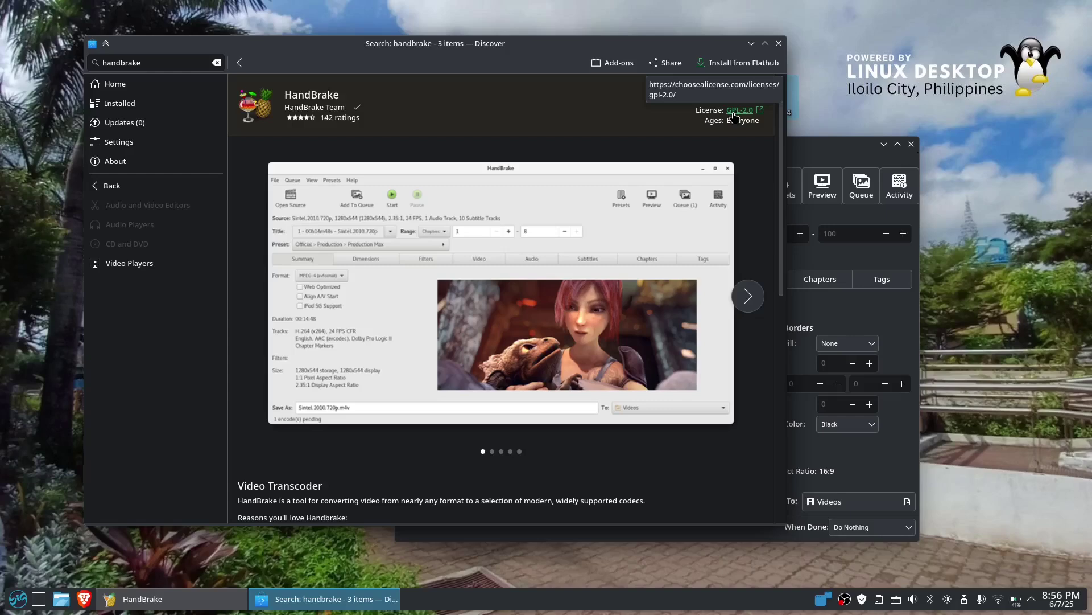
Read HandBrake's description, highlighting the supported platforms and the "Free and Open Source" line
{"action": "scroll", "coordinate": [649, 315], "scroll_direction": "down", "scroll_amount": 5}
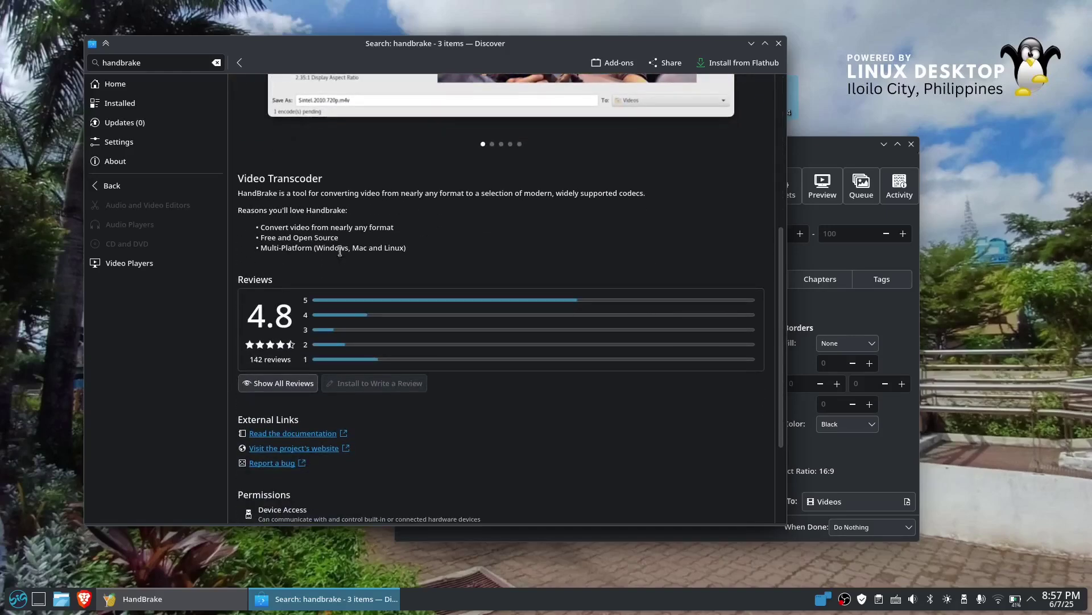
{"action": "left_click_drag", "start_coordinate": [316, 250], "coordinate": [408, 259]}
{"action": "left_click", "coordinate": [464, 247]}
{"action": "left_click_drag", "start_coordinate": [262, 238], "coordinate": [379, 241]}
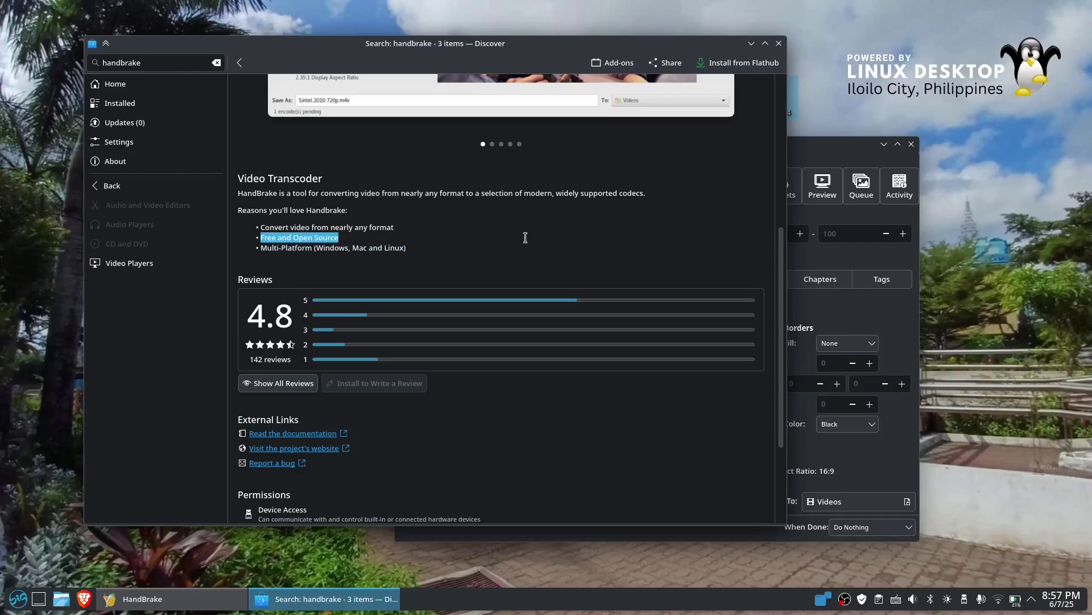
Close Discover, open Add/Remove Software, search it for handbrake and open the official repository's HandBrake package page
{"action": "left_click", "coordinate": [778, 43]}
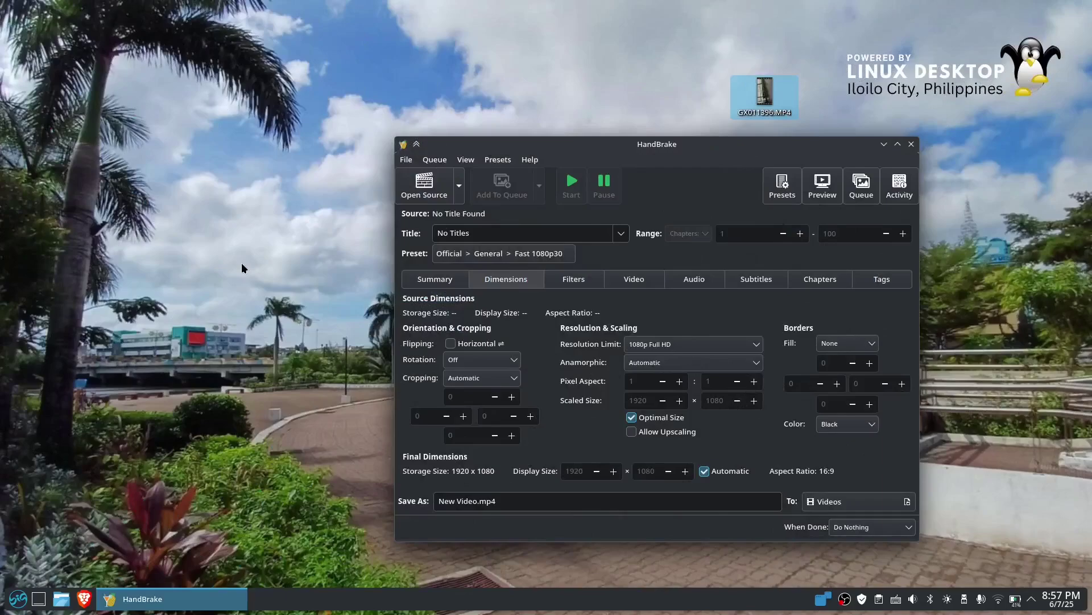
{"action": "left_click", "coordinate": [17, 598]}
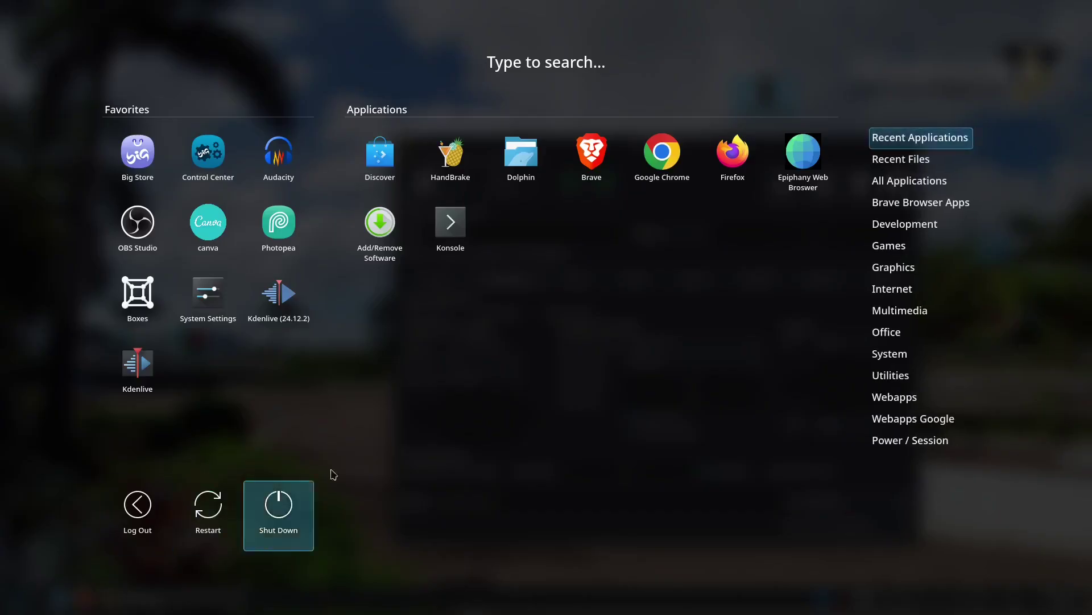
{"action": "mouse_move", "coordinate": [877, 354]}
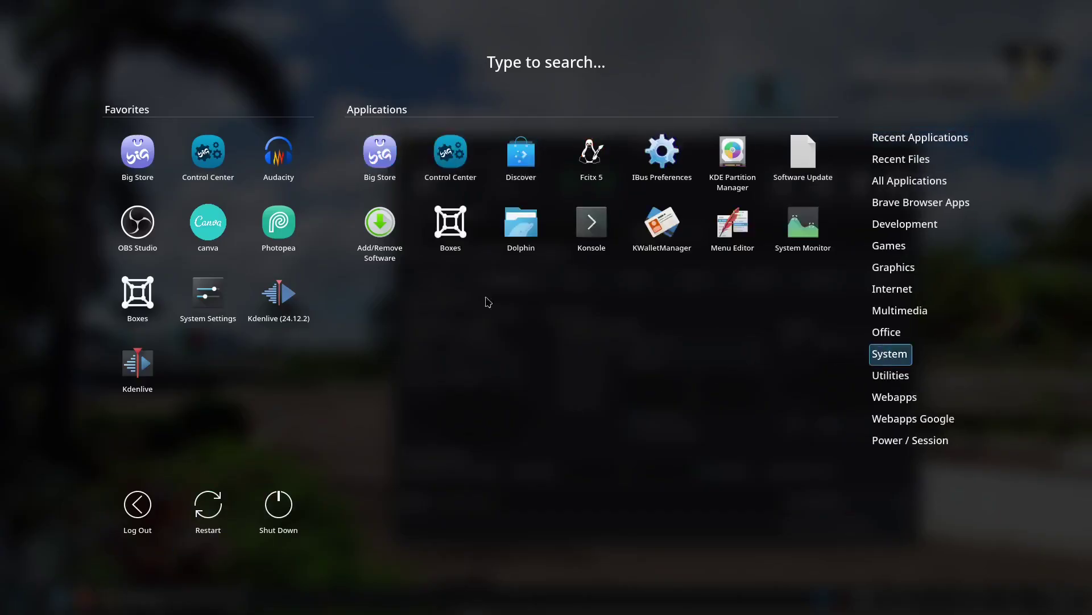
{"action": "left_click", "coordinate": [380, 227]}
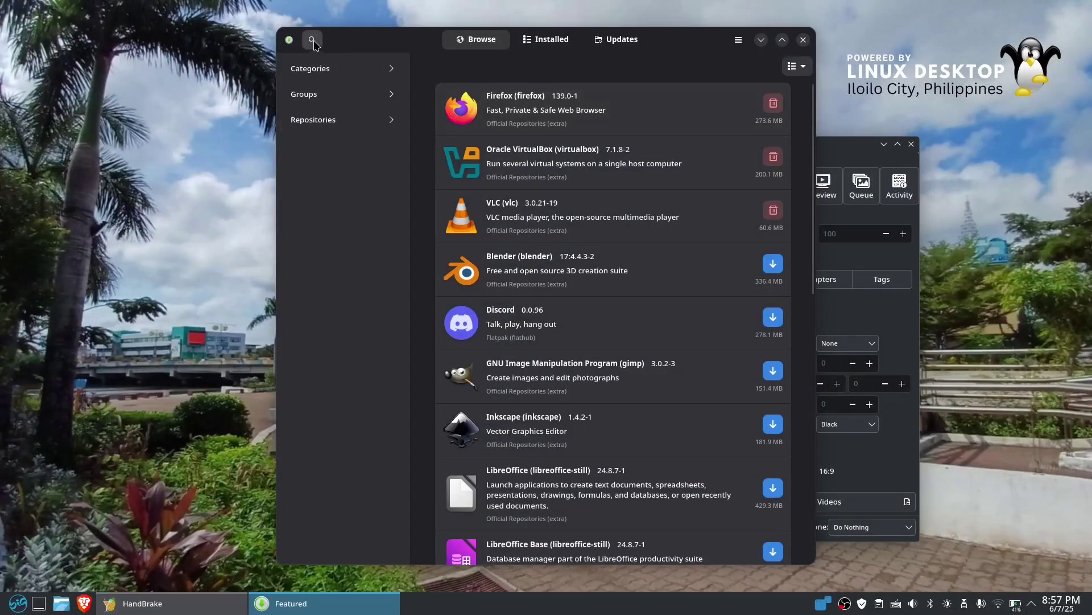
{"action": "left_click", "coordinate": [312, 41]}
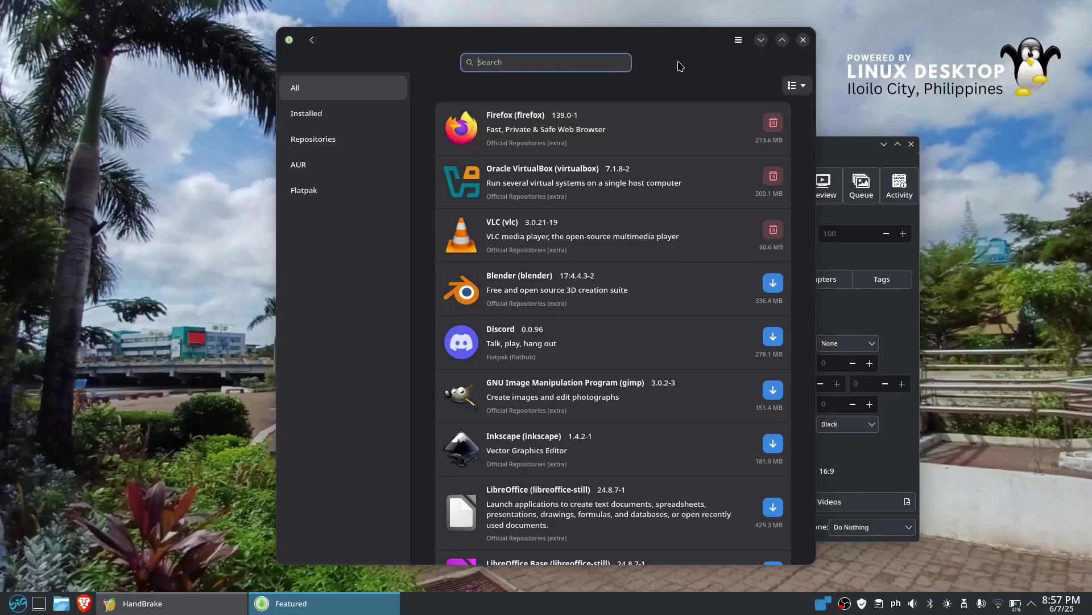
{"action": "type", "text": "handbrake"}
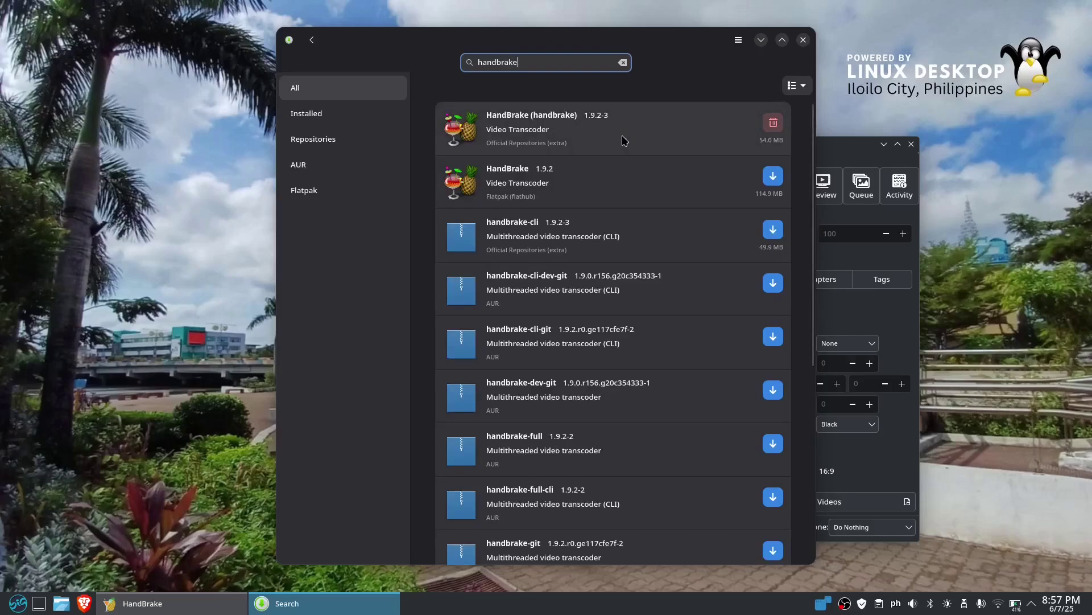
{"action": "left_click", "coordinate": [624, 141]}
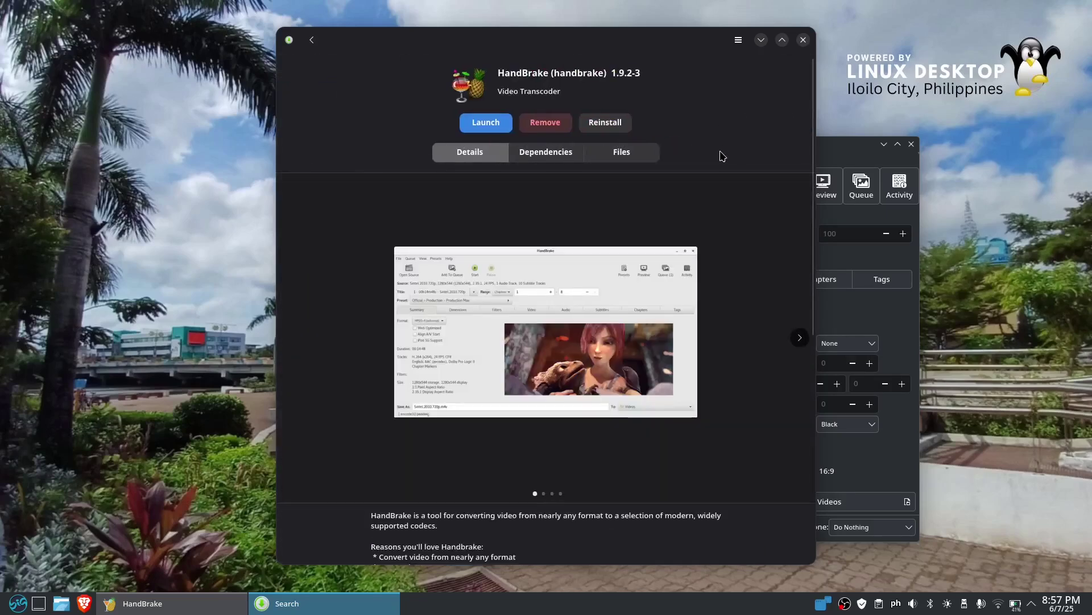
Review the HandBrake package's description, screenshots, dependencies and file list, and close Add/Remove Software
{"action": "scroll", "coordinate": [751, 275], "scroll_direction": "down", "scroll_amount": 3}
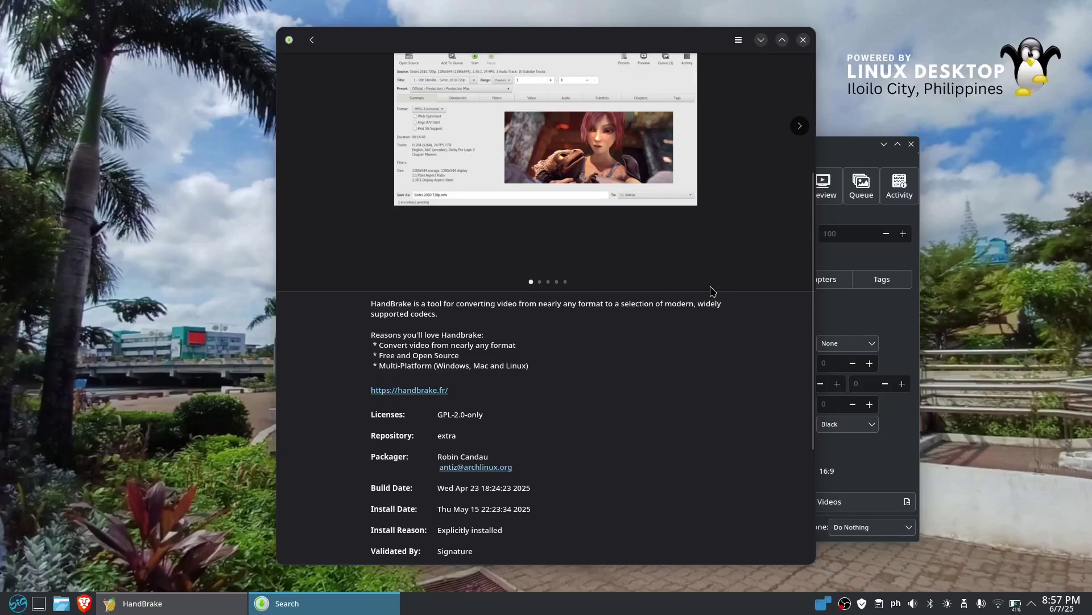
{"action": "scroll", "coordinate": [674, 355], "scroll_direction": "up", "scroll_amount": 3}
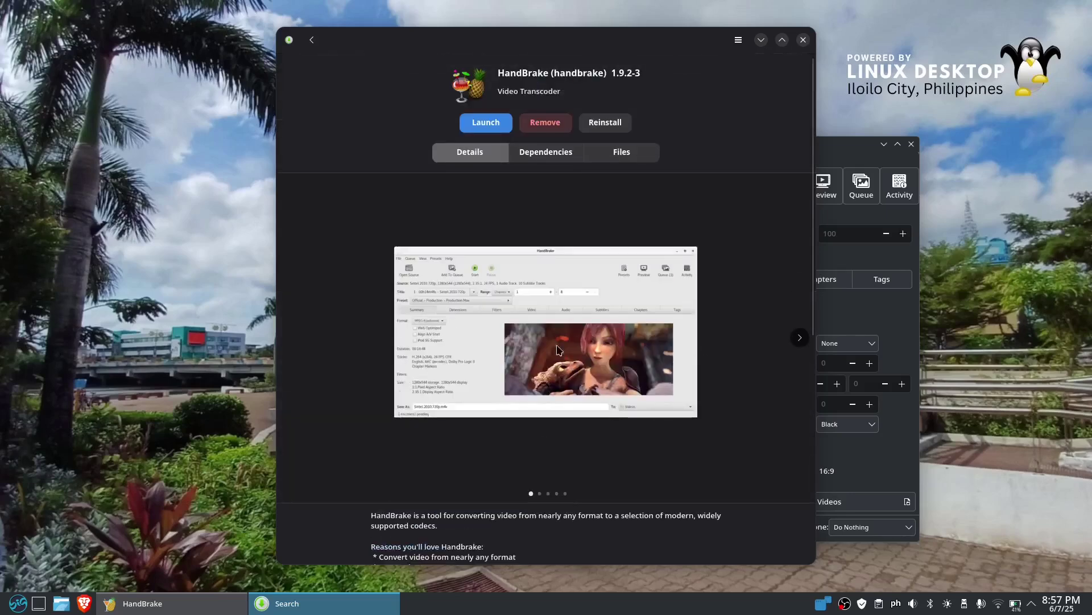
{"action": "left_click", "coordinate": [800, 338]}
{"action": "left_click", "coordinate": [800, 338]}
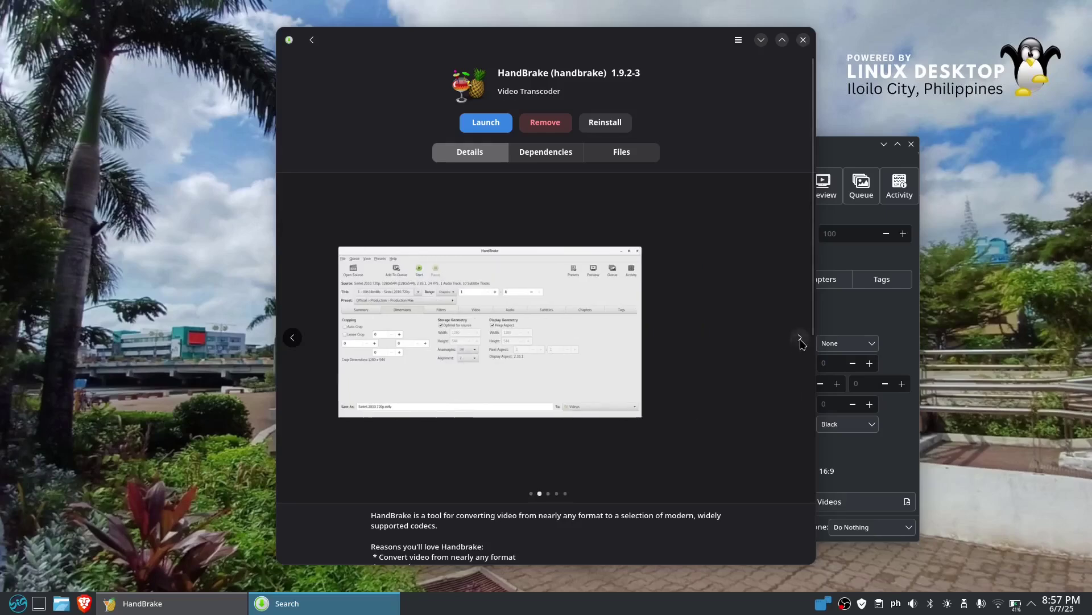
{"action": "left_click", "coordinate": [555, 159]}
{"action": "left_click", "coordinate": [621, 159]}
{"action": "left_click", "coordinate": [480, 159]}
{"action": "scroll", "coordinate": [719, 359], "scroll_direction": "down", "scroll_amount": 5}
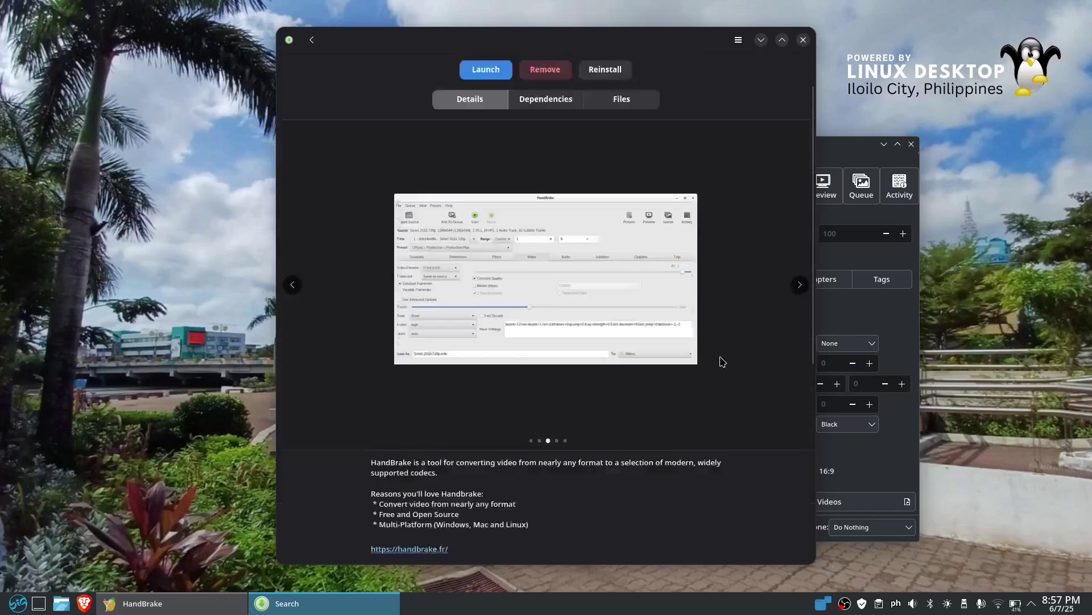
{"action": "left_click", "coordinate": [802, 40]}
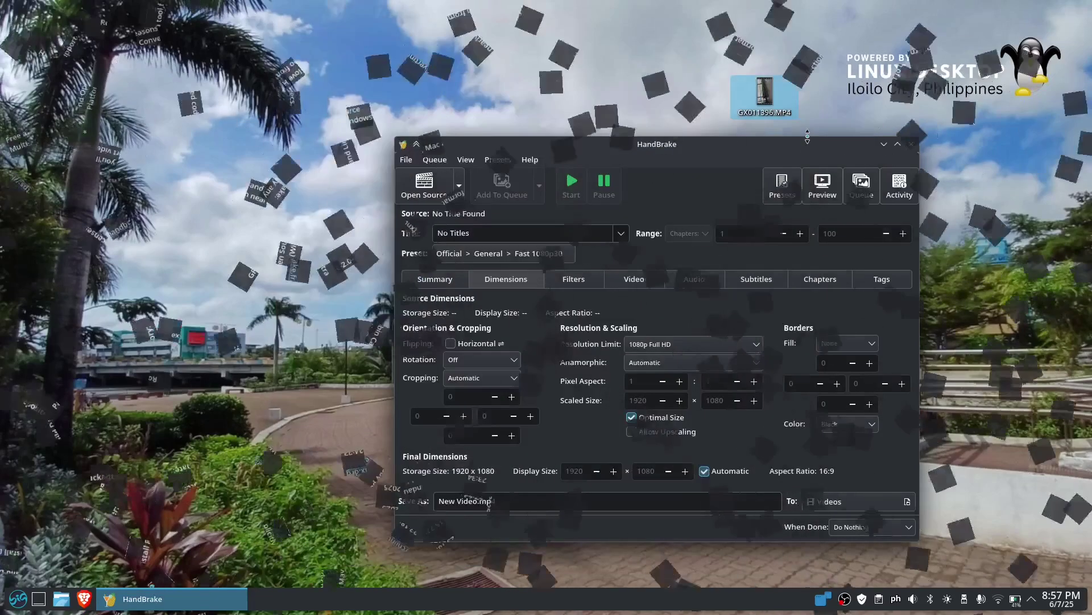
Move the HandBrake window clear of the desktop video and open GX011396.MP4 from the Desktop folder as the source
{"action": "left_click_drag", "start_coordinate": [763, 145], "coordinate": [528, 82]}
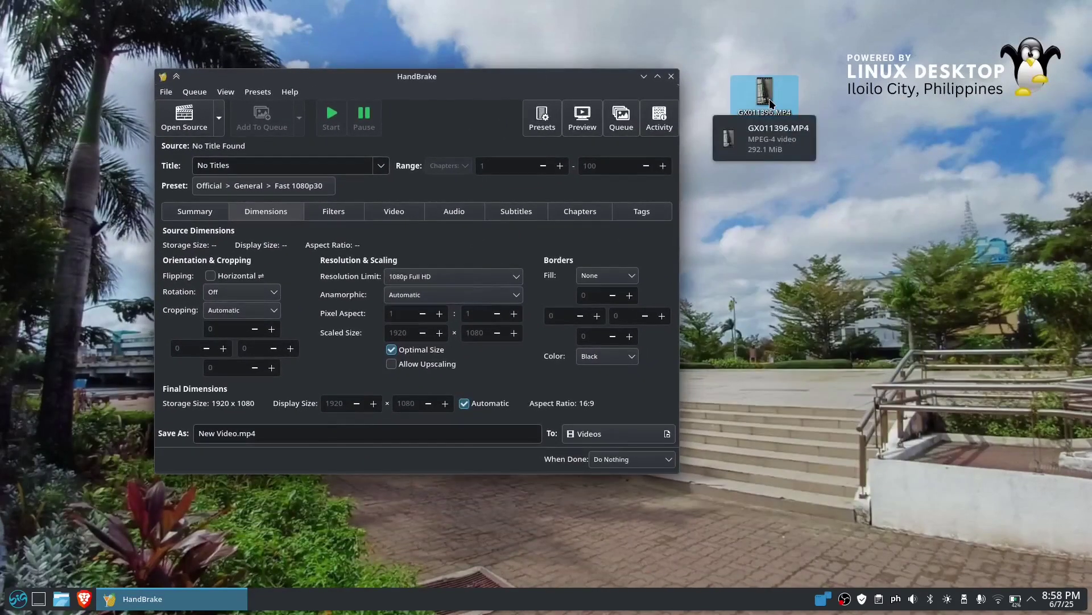
{"action": "left_click", "coordinate": [193, 128]}
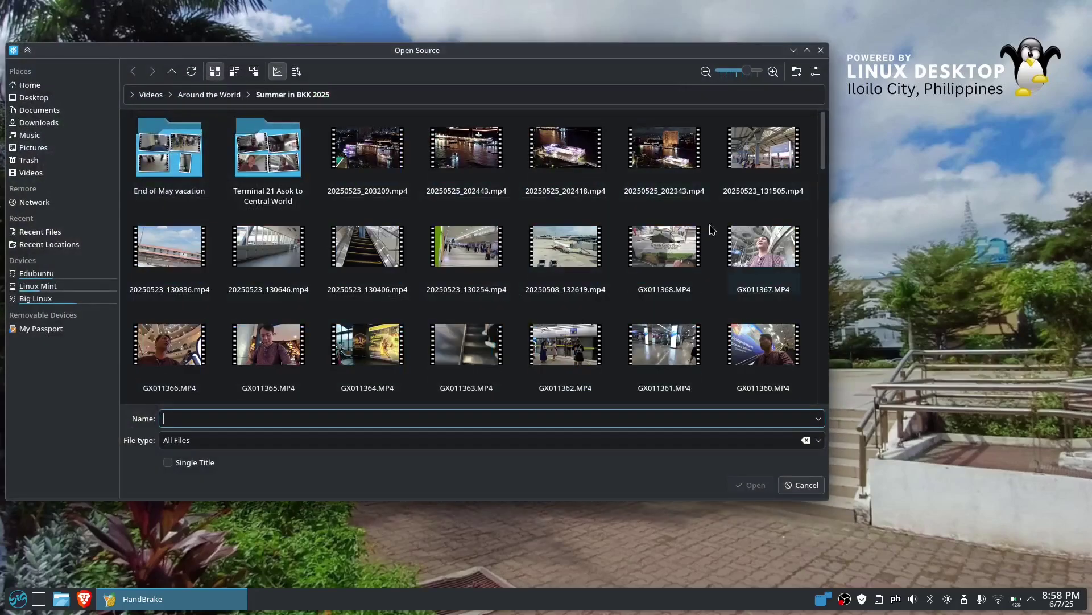
{"action": "left_click", "coordinate": [149, 95]}
{"action": "left_click", "coordinate": [75, 101]}
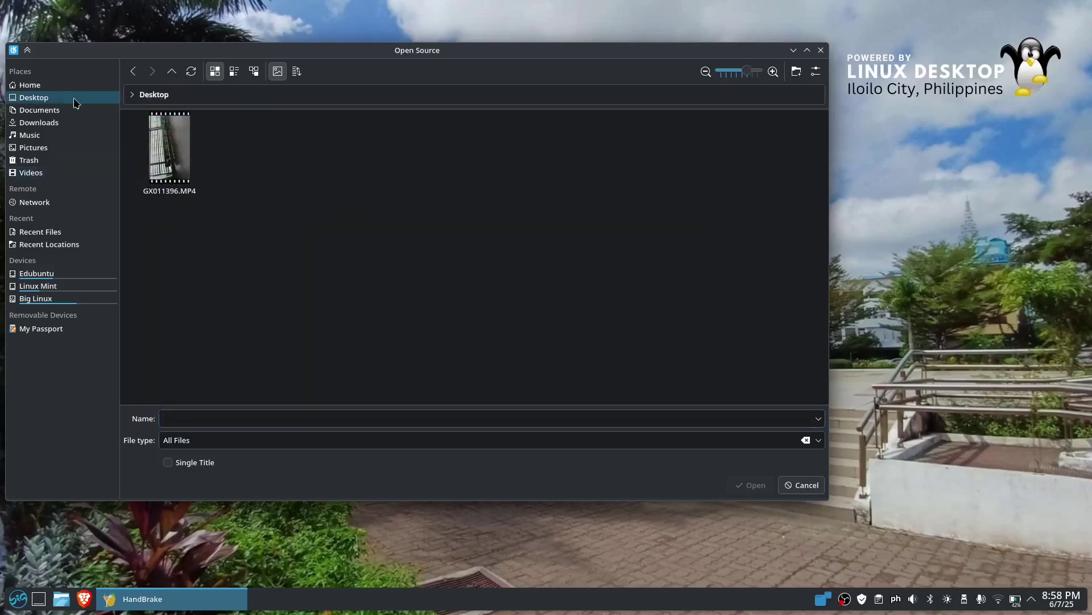
{"action": "left_click", "coordinate": [177, 163]}
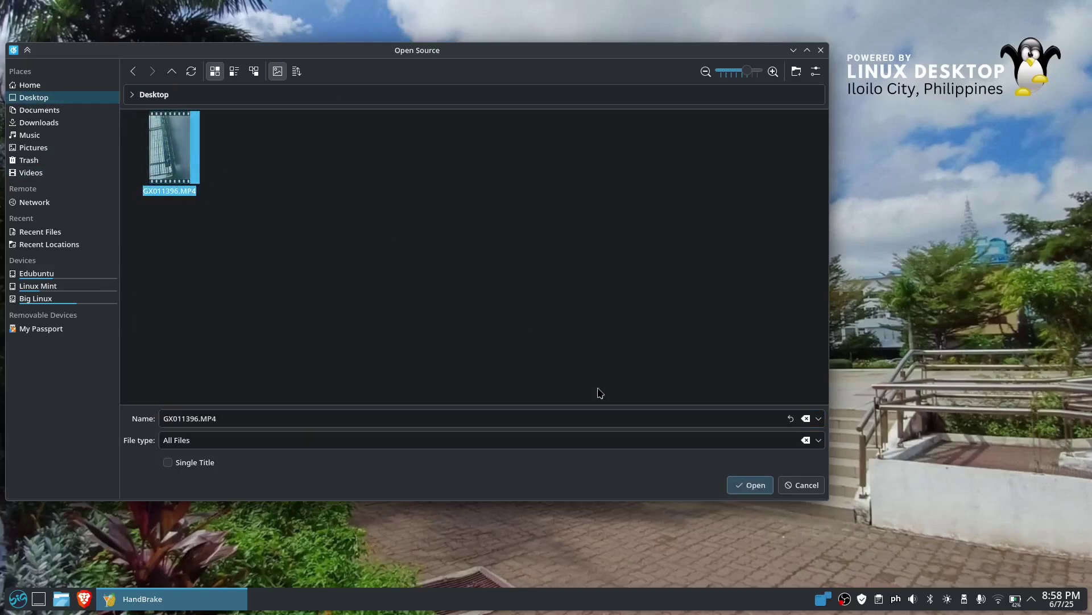
{"action": "left_click", "coordinate": [741, 482]}
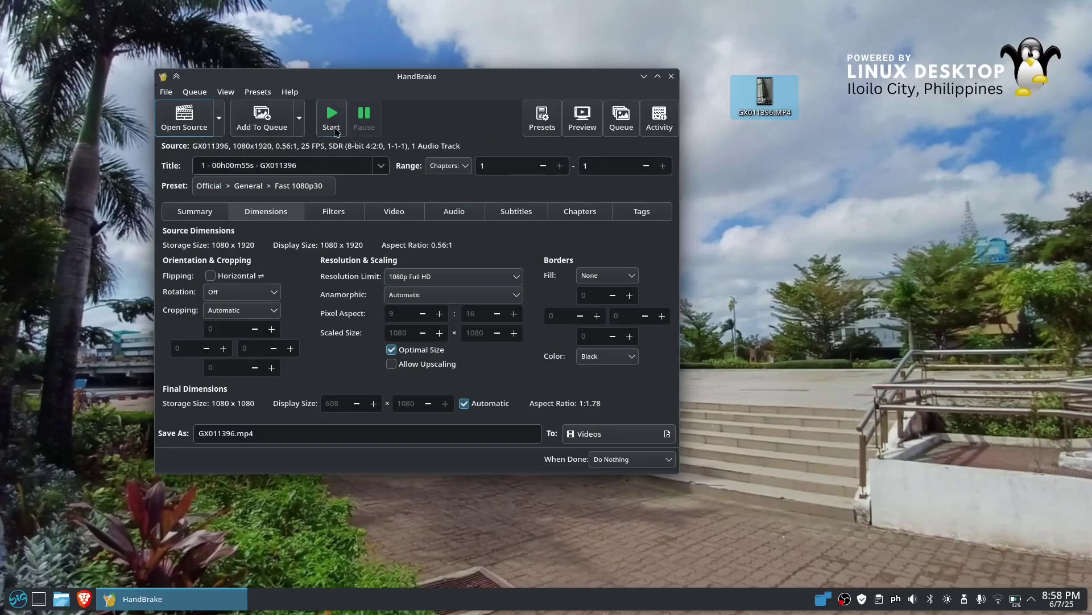
Set the video's rotation to 90° and start encoding it
{"action": "left_click", "coordinate": [278, 292]}
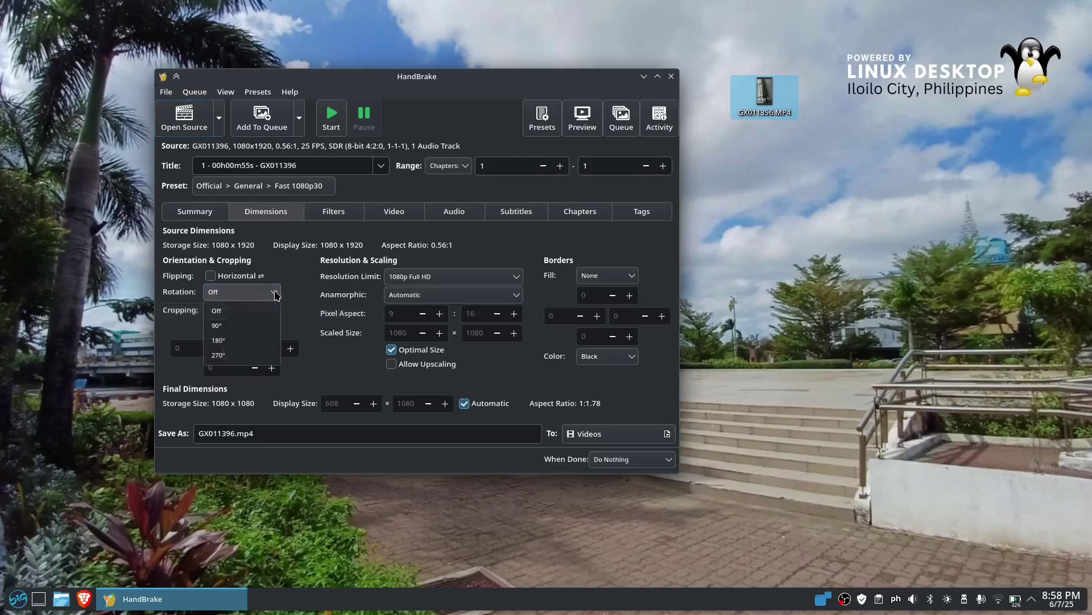
{"action": "left_click", "coordinate": [237, 327]}
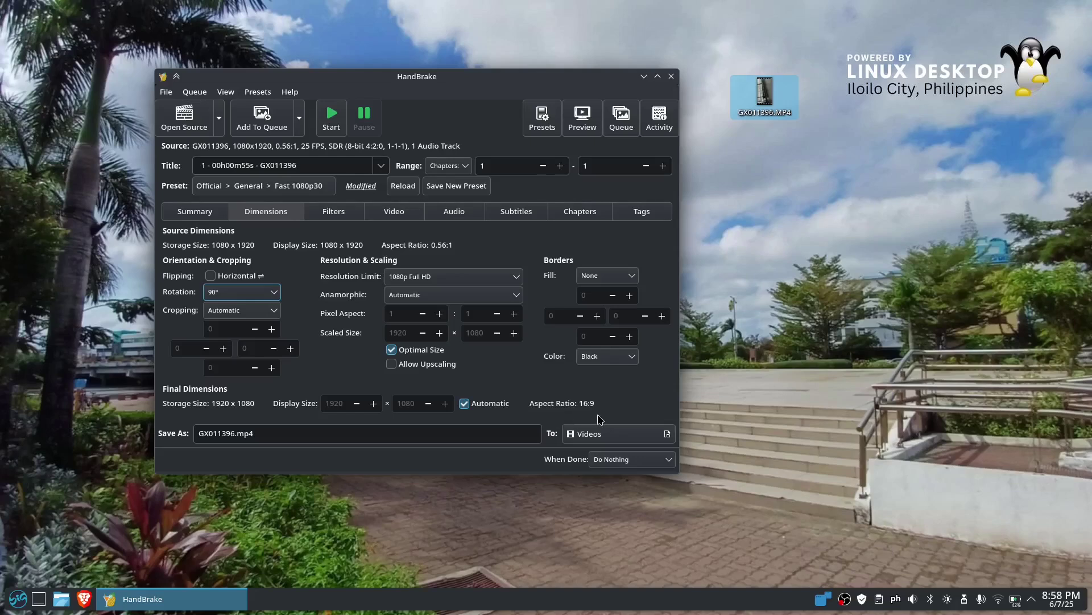
{"action": "left_click", "coordinate": [331, 117]}
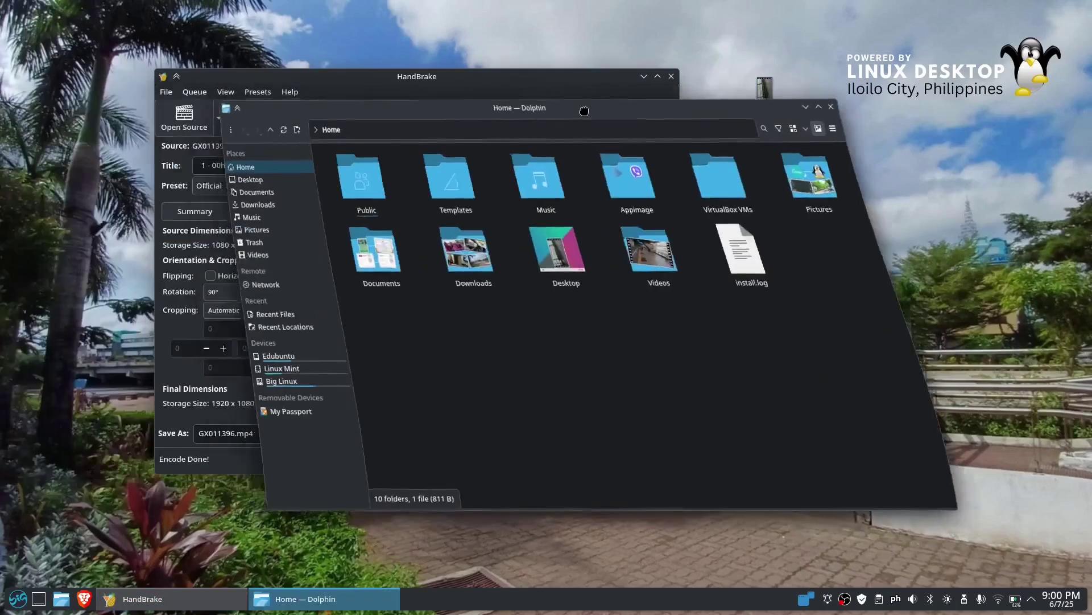
Open the Videos folder in Dolphin, play the converted GX011396.mp4 in VLC media player and close the player
{"action": "left_click_drag", "start_coordinate": [583, 108], "coordinate": [574, 113]}
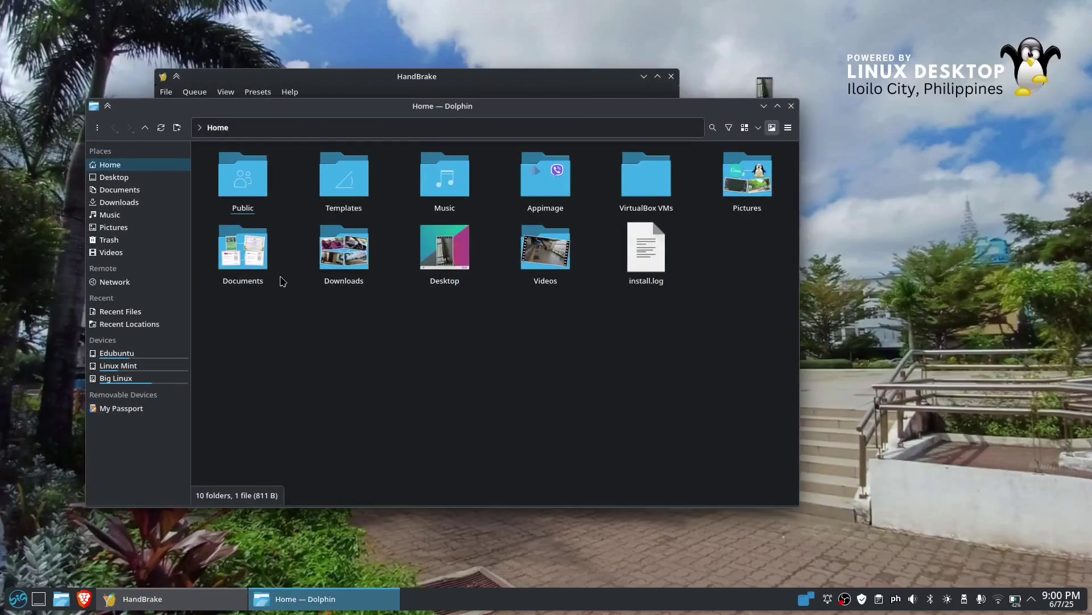
{"action": "double_click", "coordinate": [547, 251]}
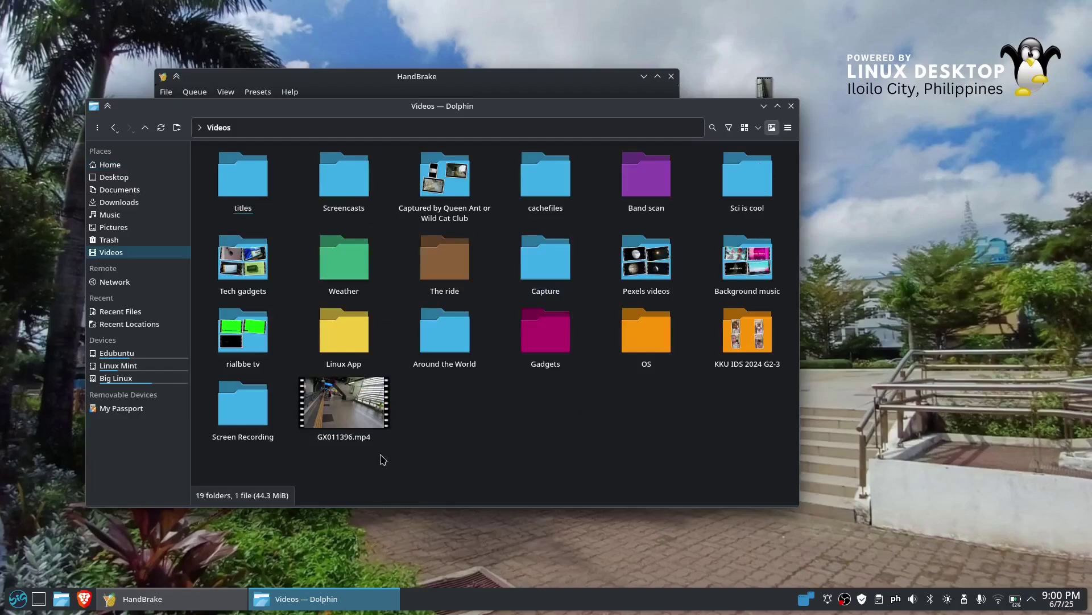
{"action": "right_click", "coordinate": [358, 408]}
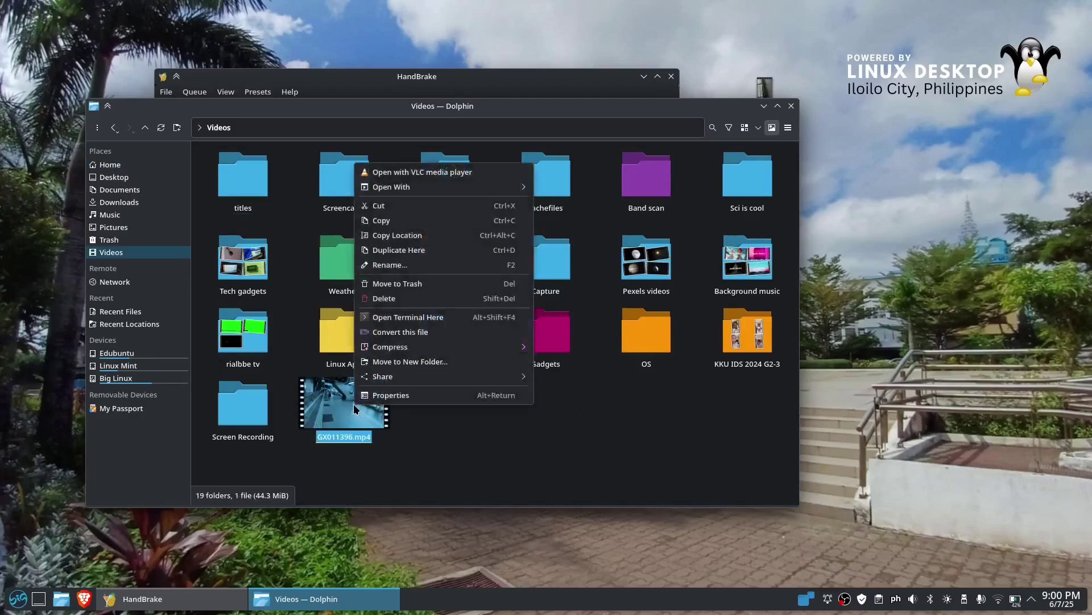
{"action": "mouse_move", "coordinate": [467, 192]}
{"action": "left_click", "coordinate": [466, 172]}
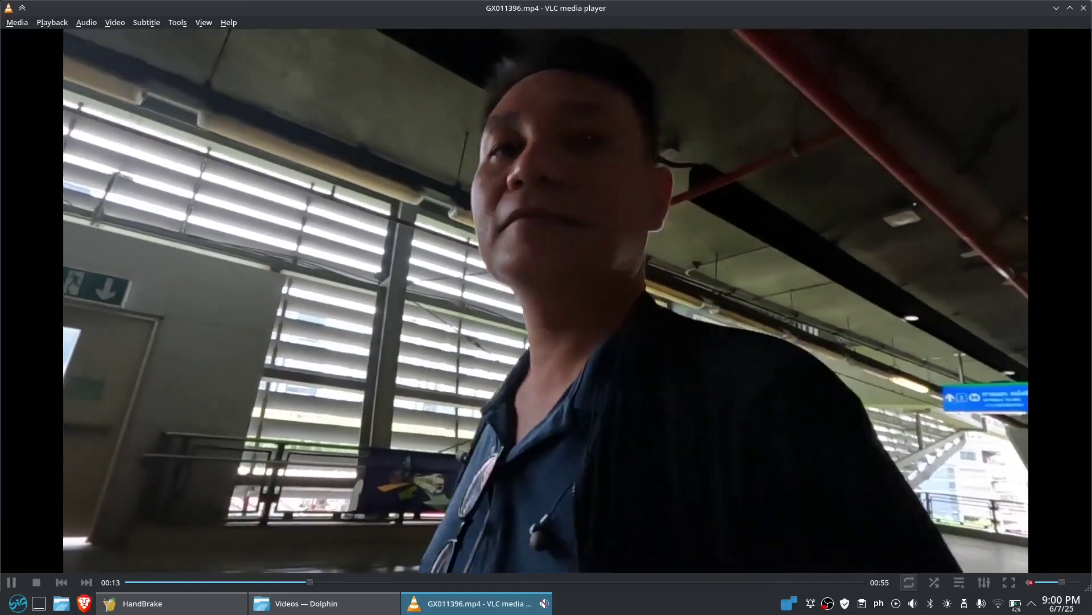
{"action": "key", "text": "ctrl+q"}
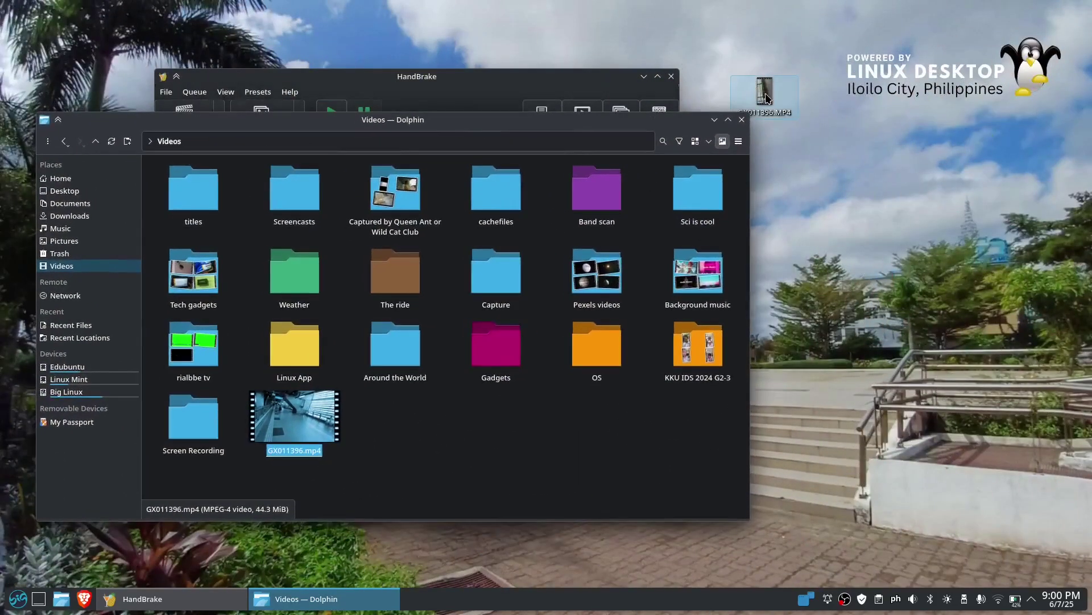
Play the original GX011396.MP4 from the desktop in VLC media player for comparison and close the player
{"action": "right_click", "coordinate": [767, 97]}
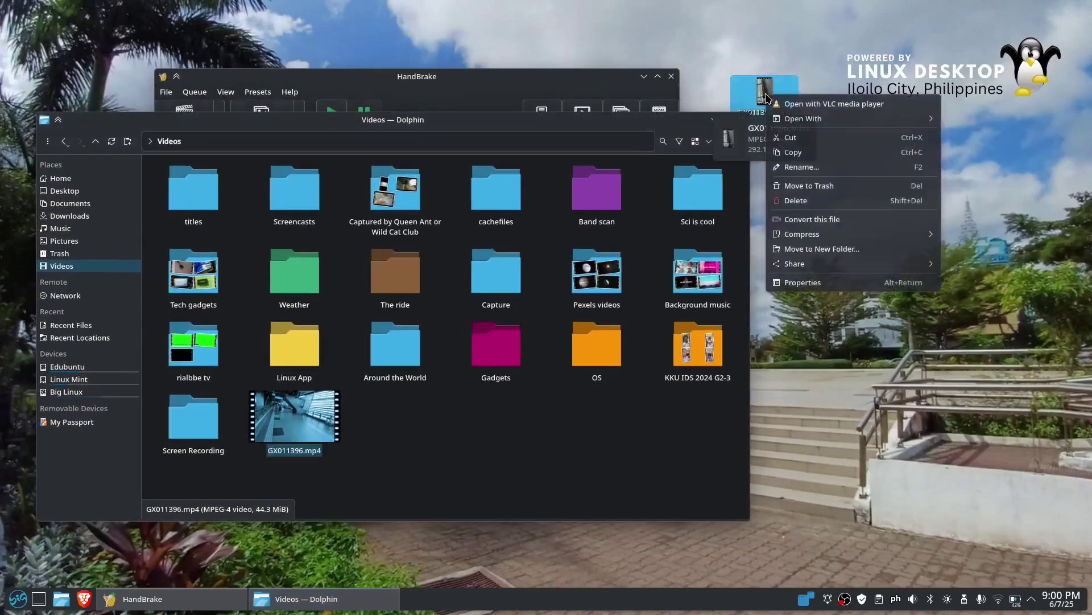
{"action": "left_click", "coordinate": [808, 104]}
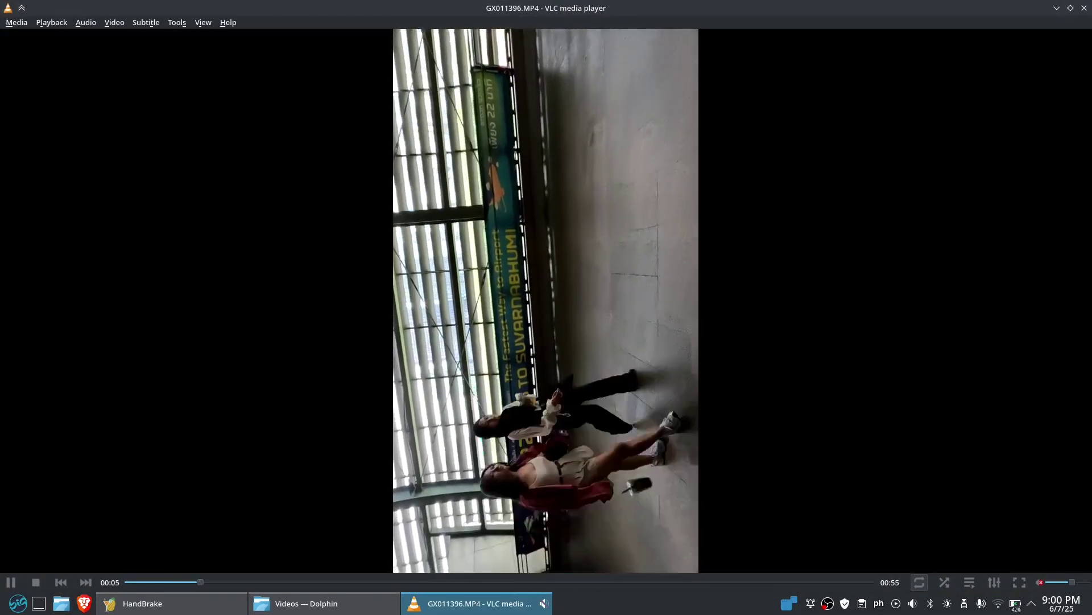
{"action": "left_click", "coordinate": [1085, 9]}
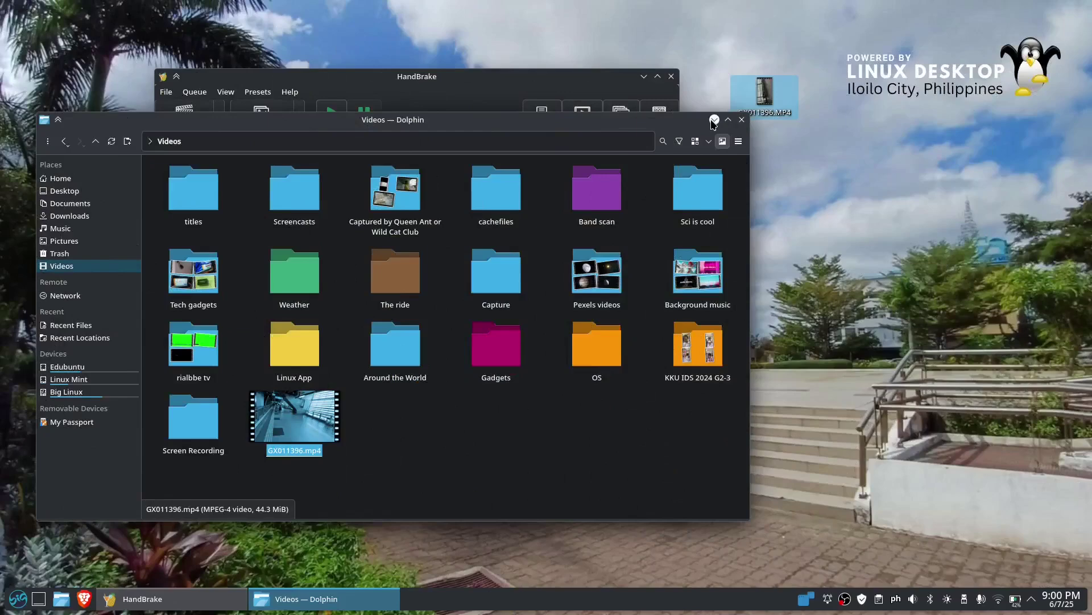
Minimise the Dolphin window and look over HandBrake's help and preset commands
{"action": "left_click", "coordinate": [604, 81]}
{"action": "left_click", "coordinate": [715, 120]}
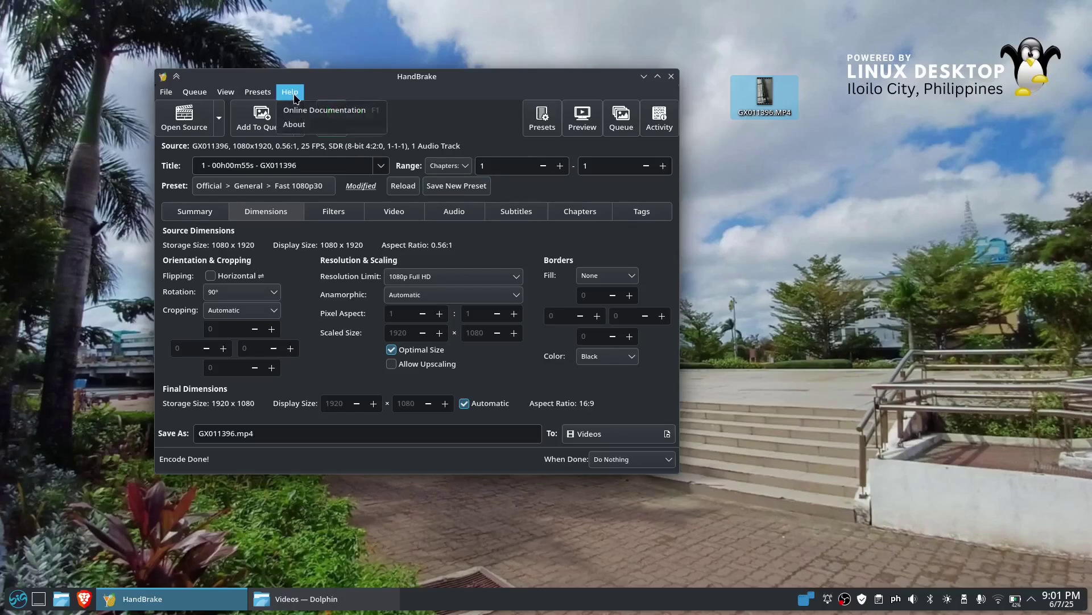
{"action": "left_click", "coordinate": [295, 124]}
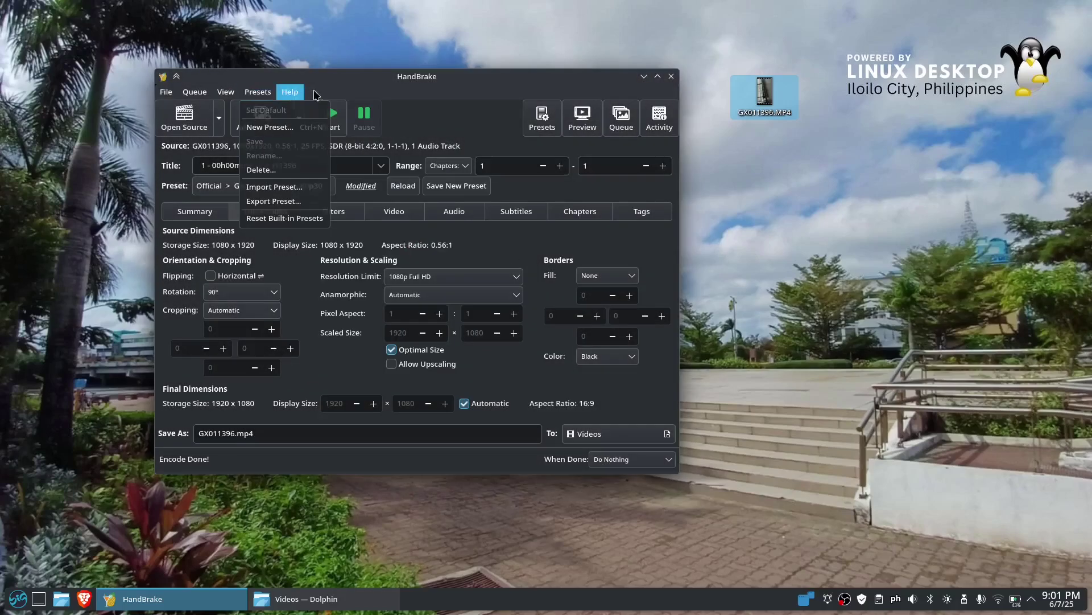
{"action": "left_click", "coordinate": [379, 89]}
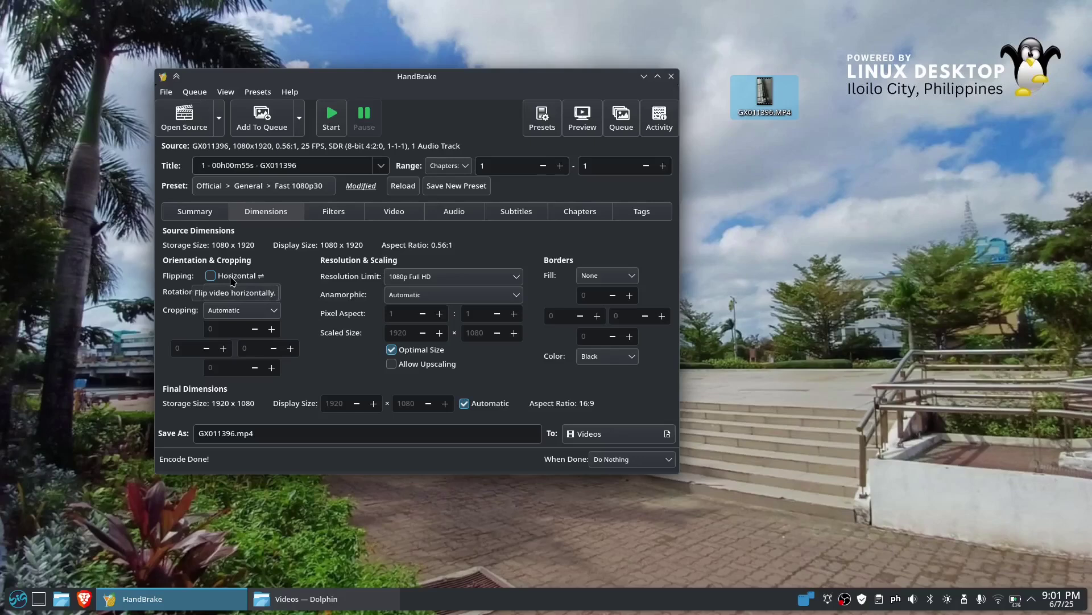
Examine the available resolution limits without changing the choice, and view the filter and video encoding settings
{"action": "left_click", "coordinate": [495, 278]}
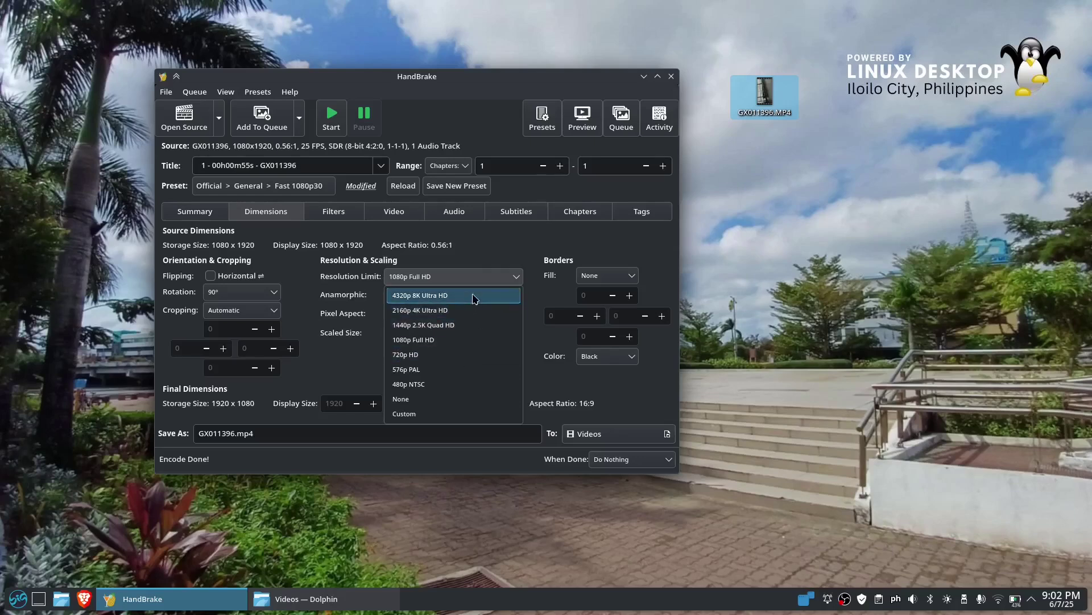
{"action": "left_click", "coordinate": [492, 254]}
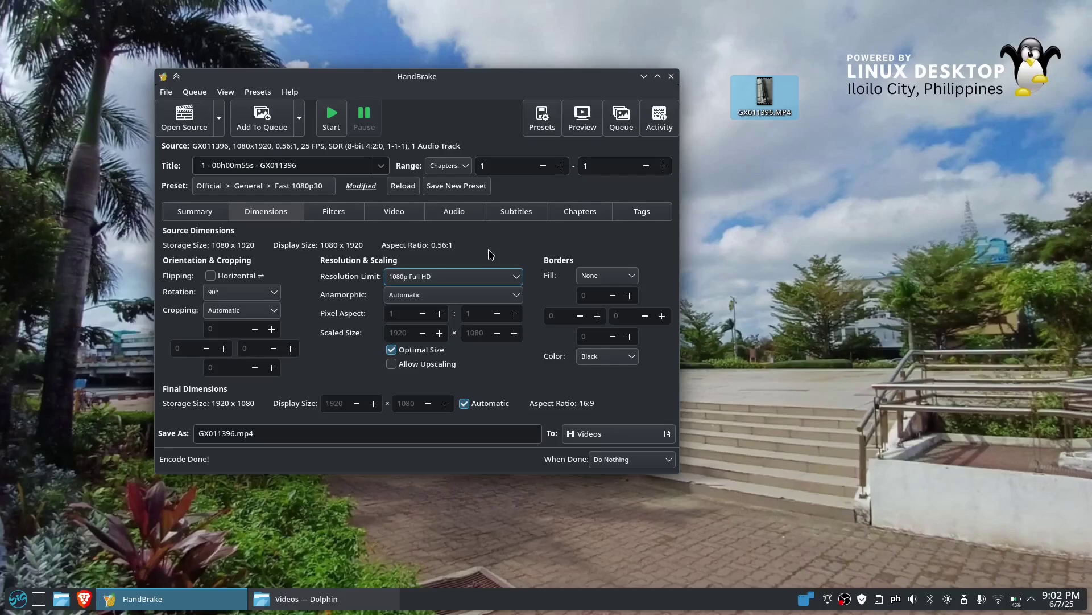
{"action": "left_click", "coordinate": [354, 219]}
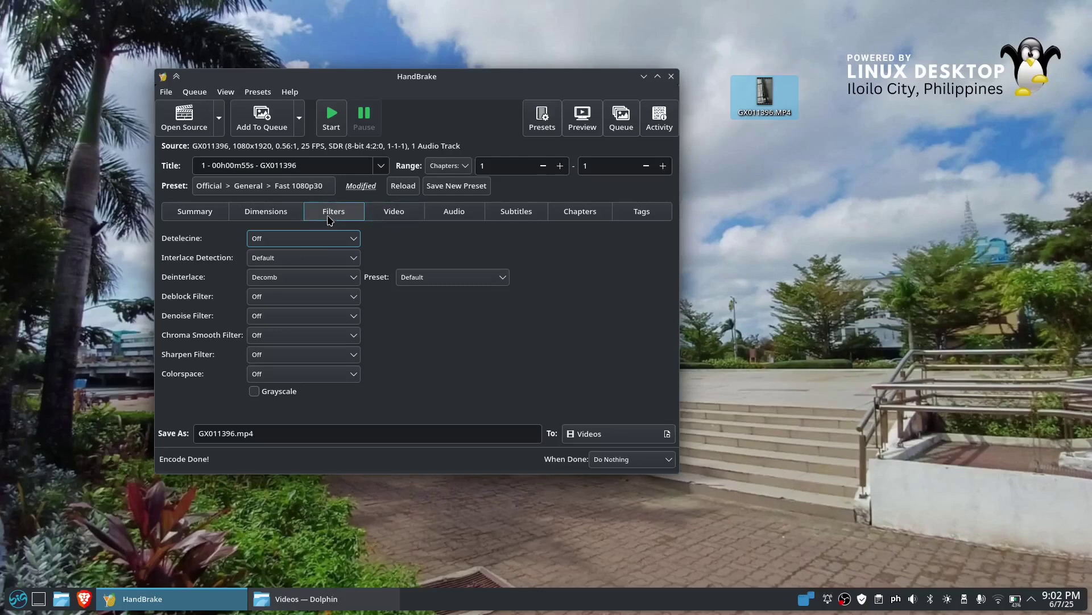
{"action": "left_click", "coordinate": [397, 215]}
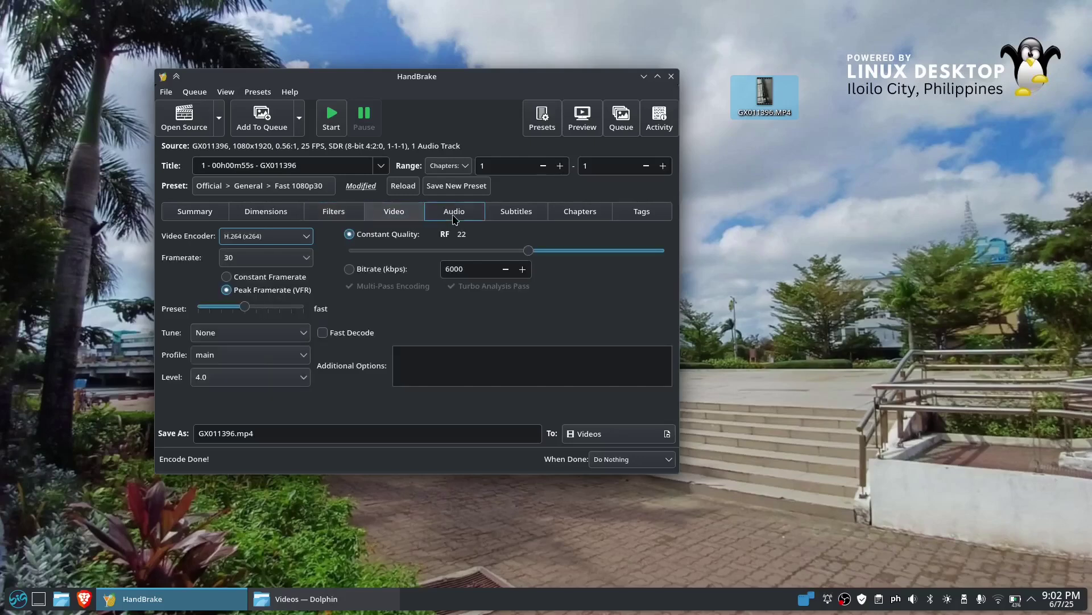
Examine the available video encoders without changing the choice, and view the audio, subtitle and chapter settings
{"action": "left_click", "coordinate": [306, 237]}
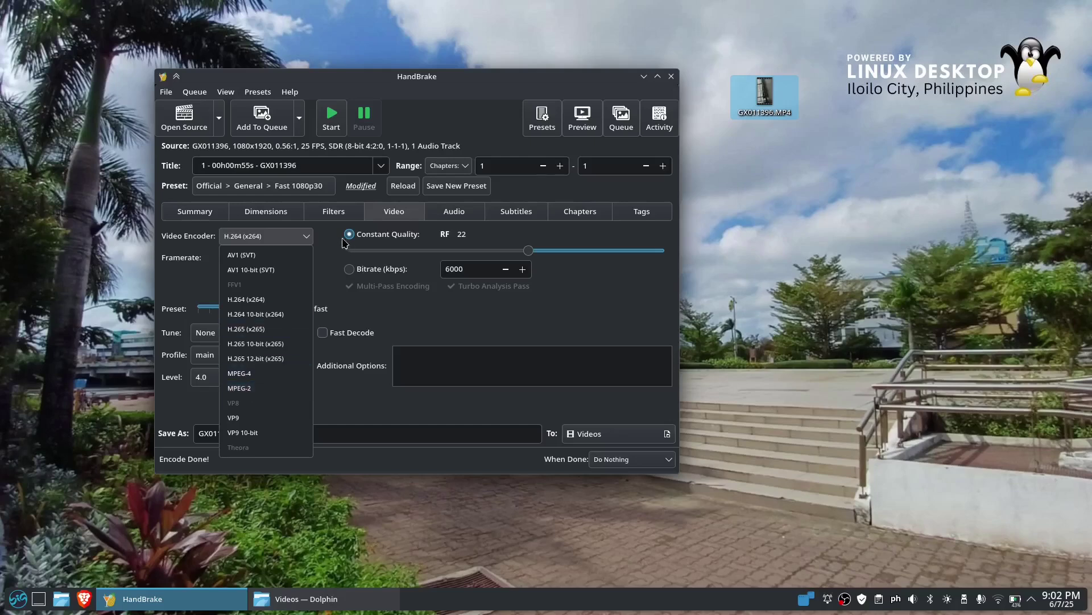
{"action": "left_click", "coordinate": [325, 246]}
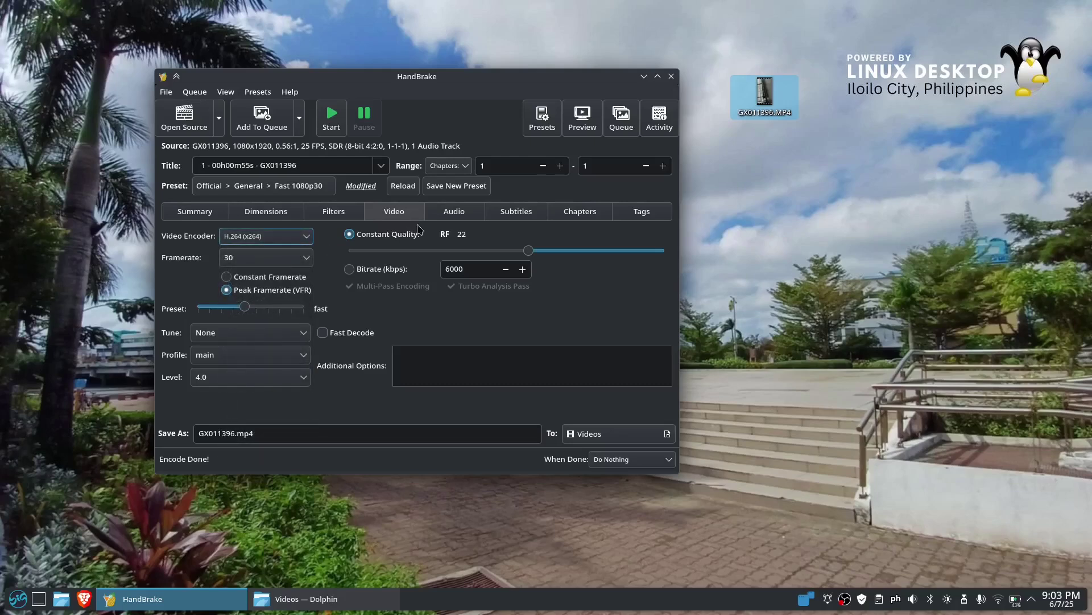
{"action": "left_click", "coordinate": [456, 221]}
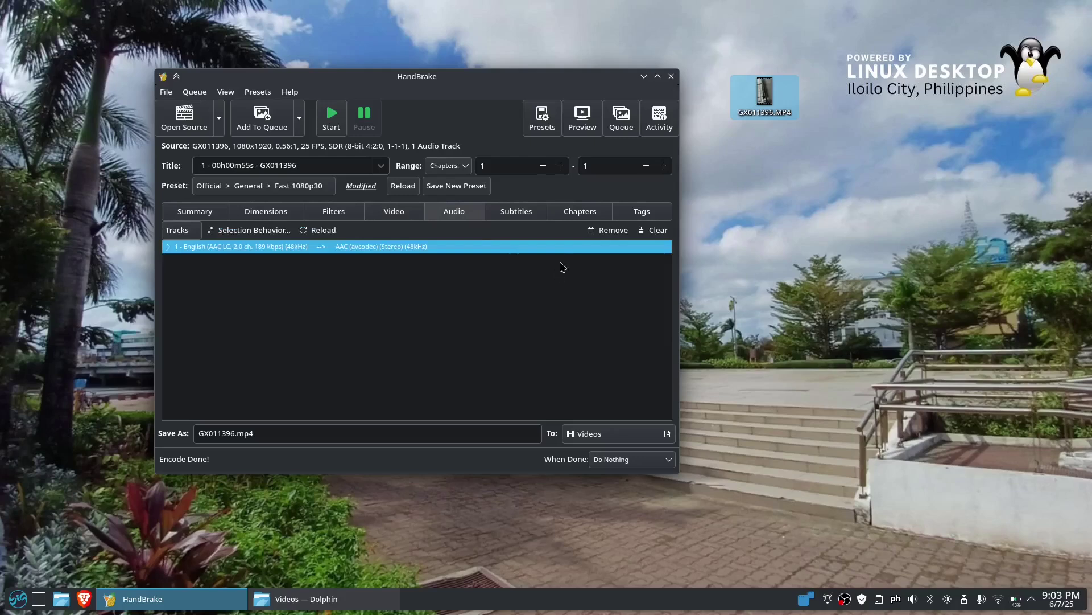
{"action": "left_click", "coordinate": [518, 217]}
{"action": "left_click", "coordinate": [569, 219]}
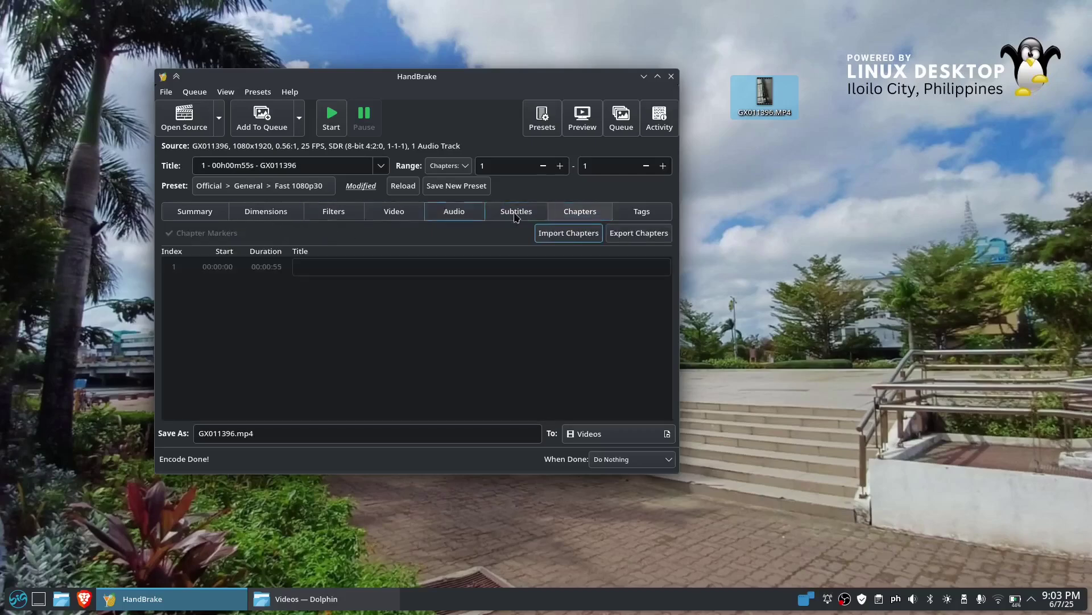
Return to the dimension settings and close the HandBrake window
{"action": "left_click", "coordinate": [291, 214]}
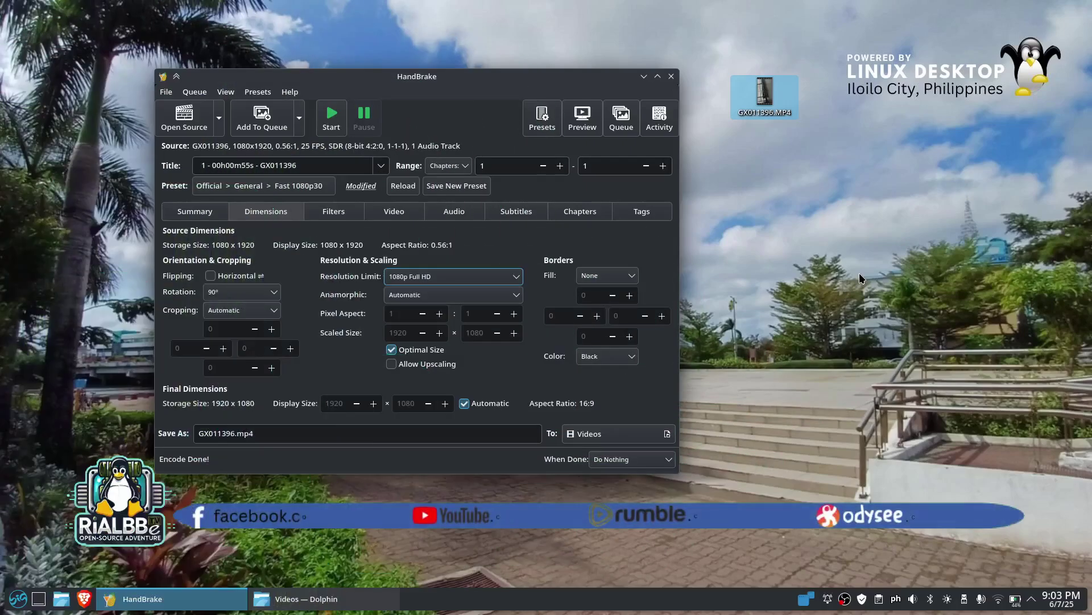
{"action": "left_click", "coordinate": [672, 76]}
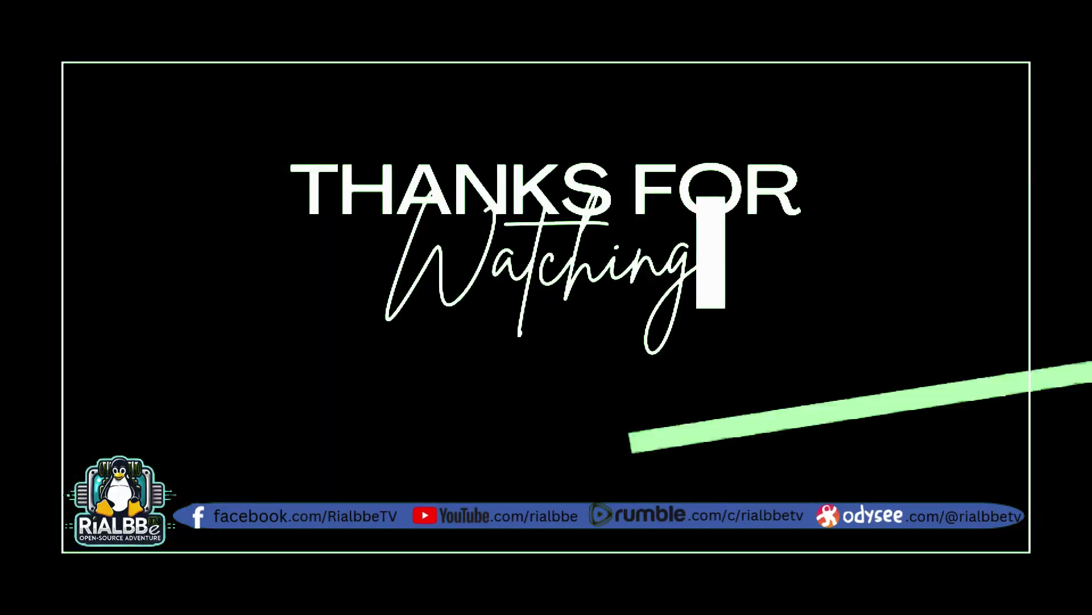